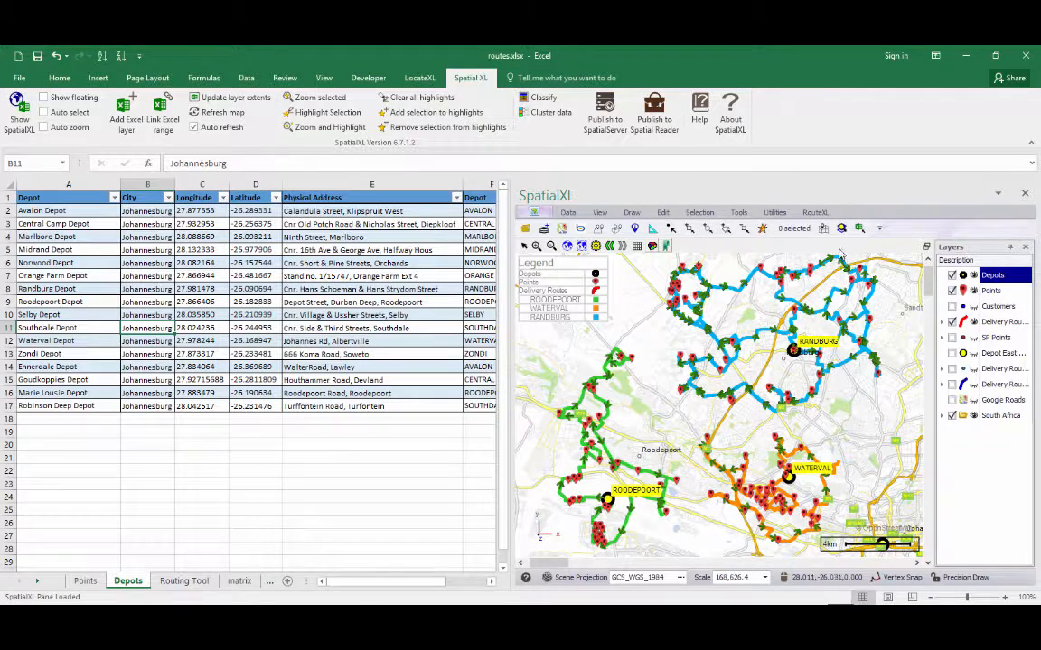
Step: Open RouteXL and look through its tools from Routing to Transportation Scheduling, including the list of available routing databases
left_click(816, 212)
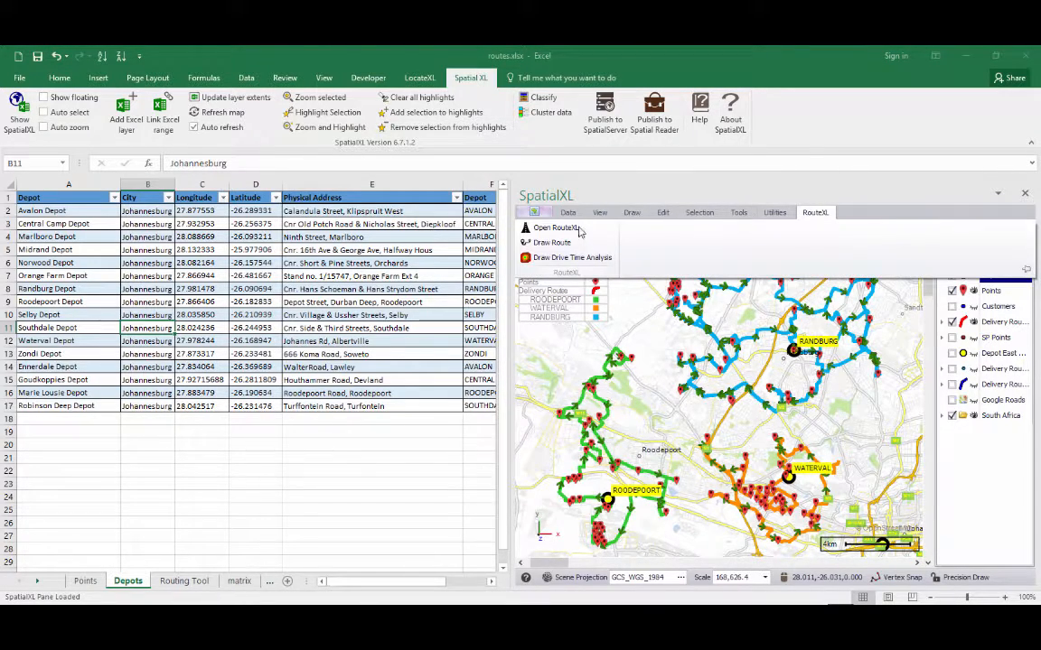
left_click(529, 228)
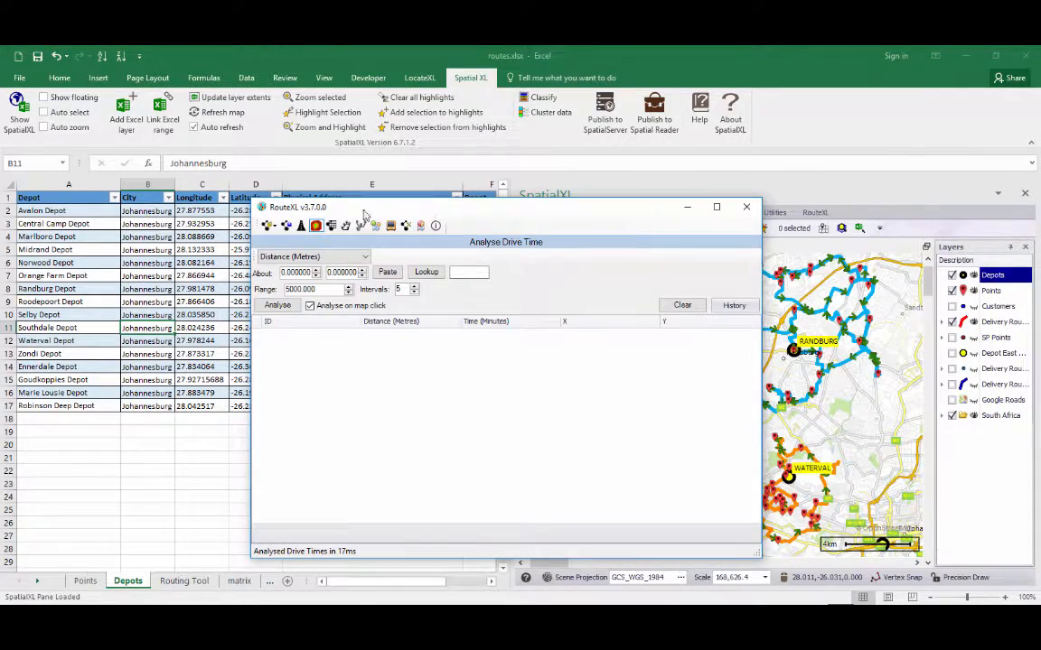
left_click(302, 226)
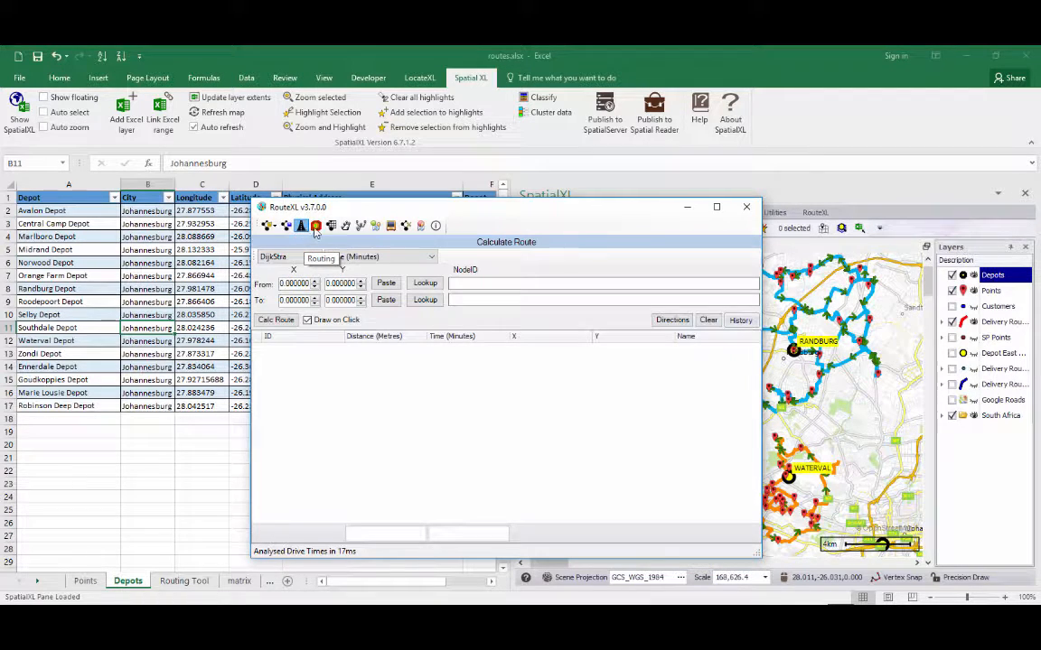
left_click(316, 225)
left_click(331, 226)
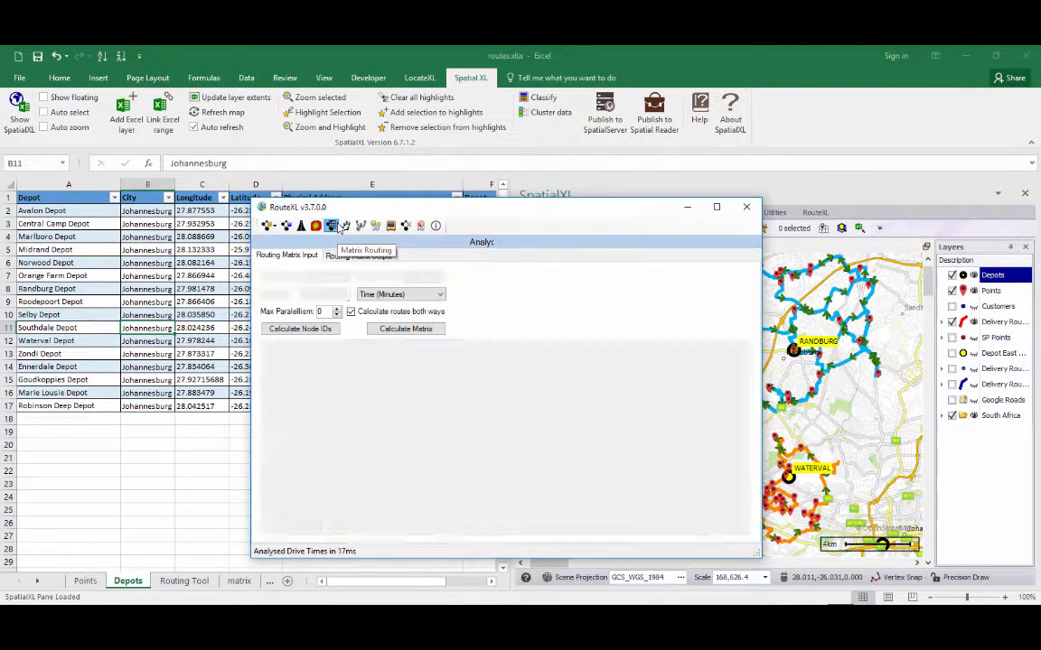
left_click(346, 226)
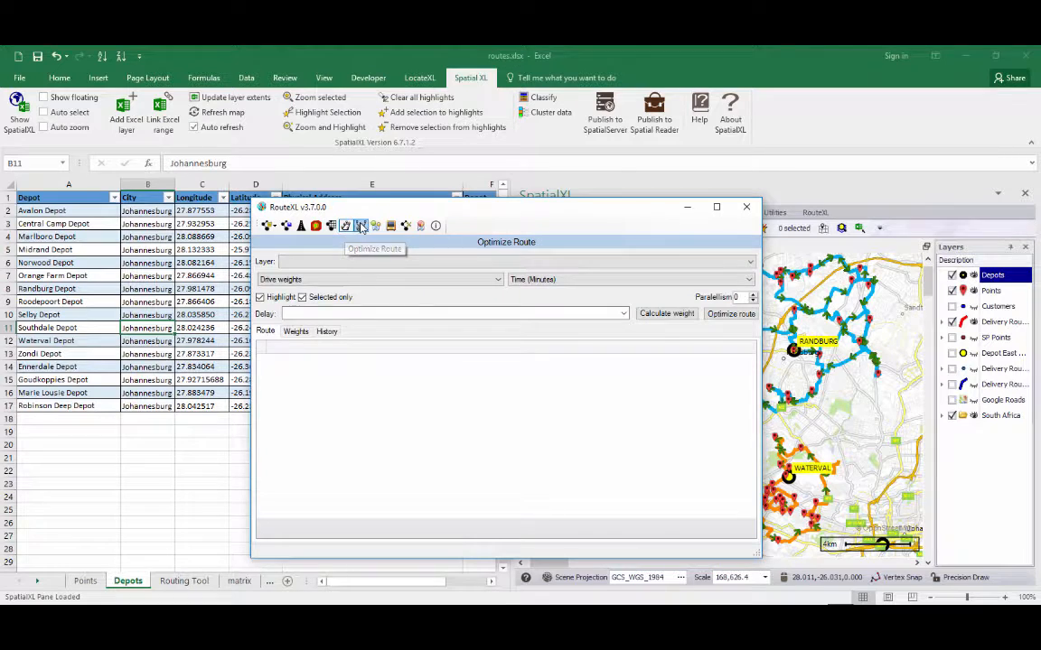
left_click(360, 226)
left_click(376, 226)
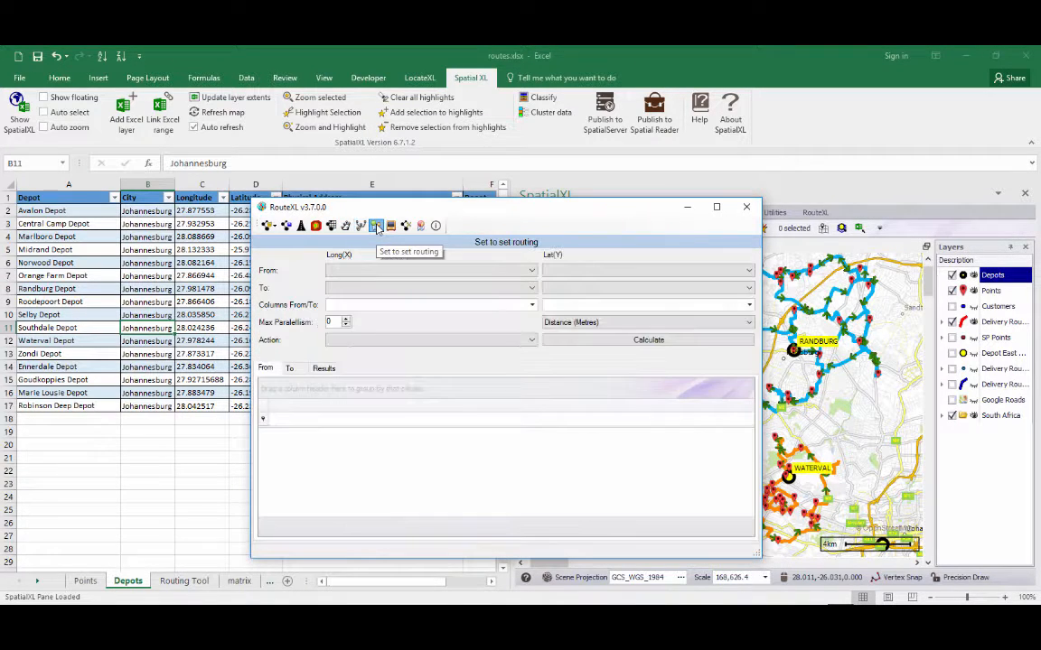
left_click(390, 226)
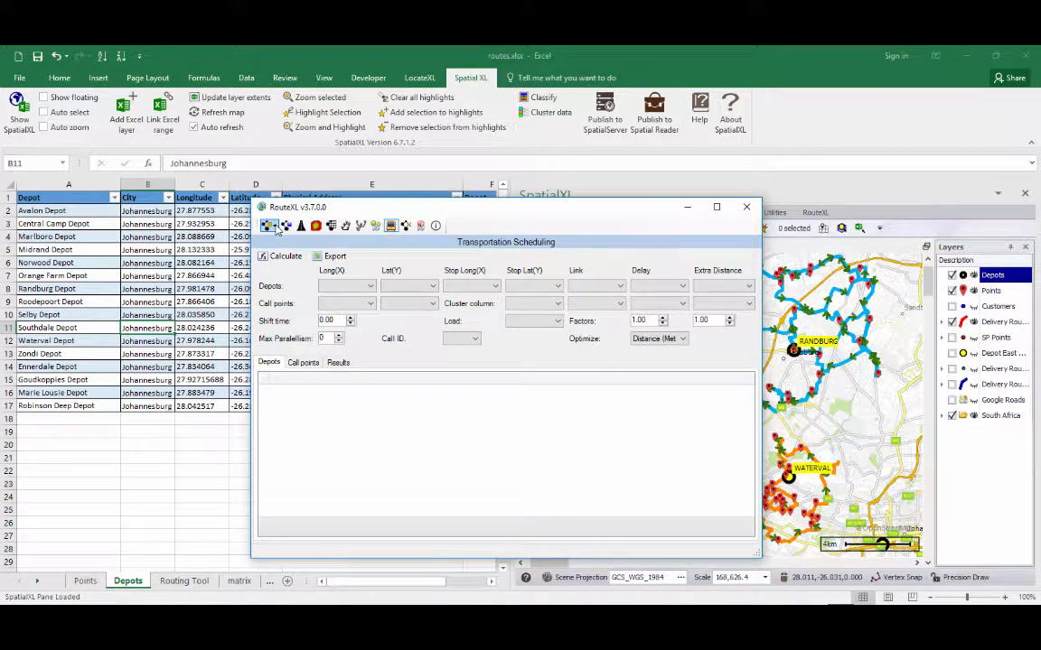
left_click(269, 225)
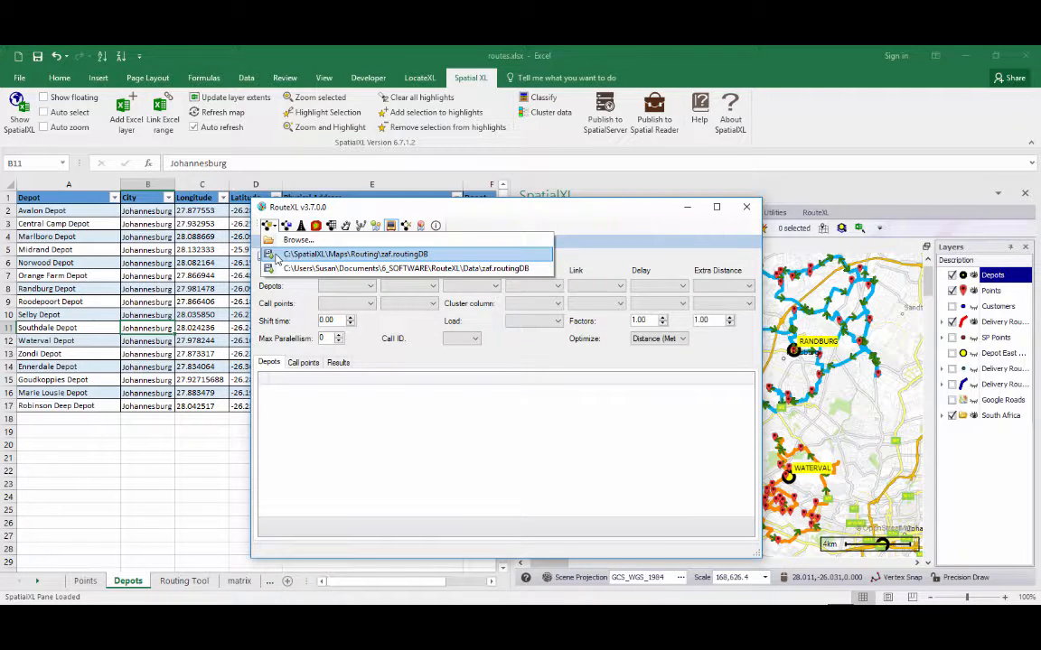
left_click(343, 216)
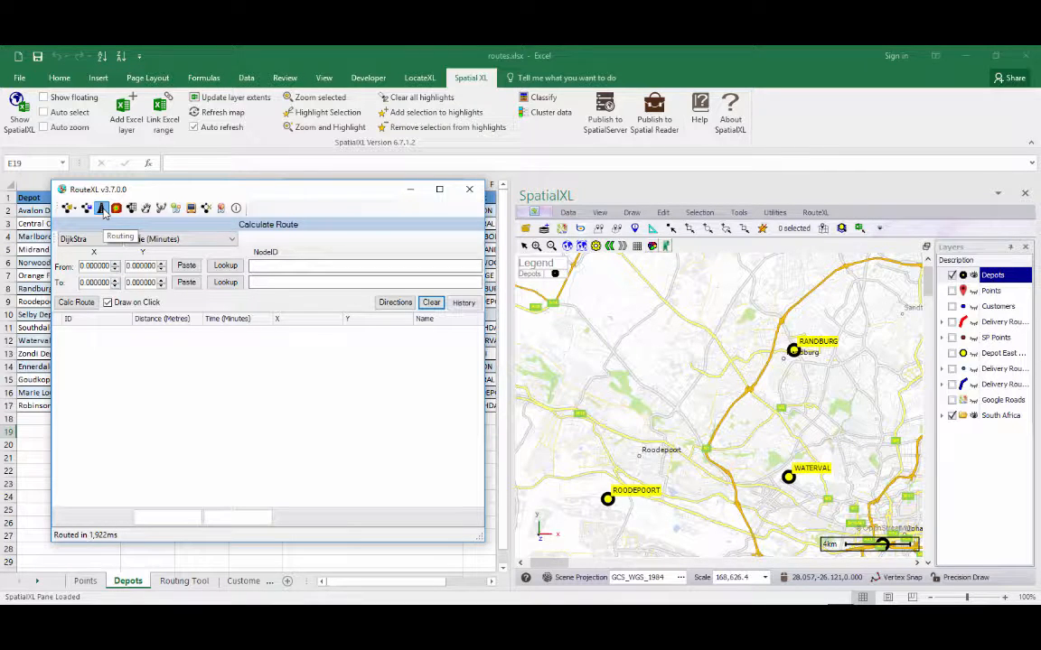
Step: Calculate a route on the map from the Randburg depot to the Waterval depot and view its driving directions
left_click(102, 209)
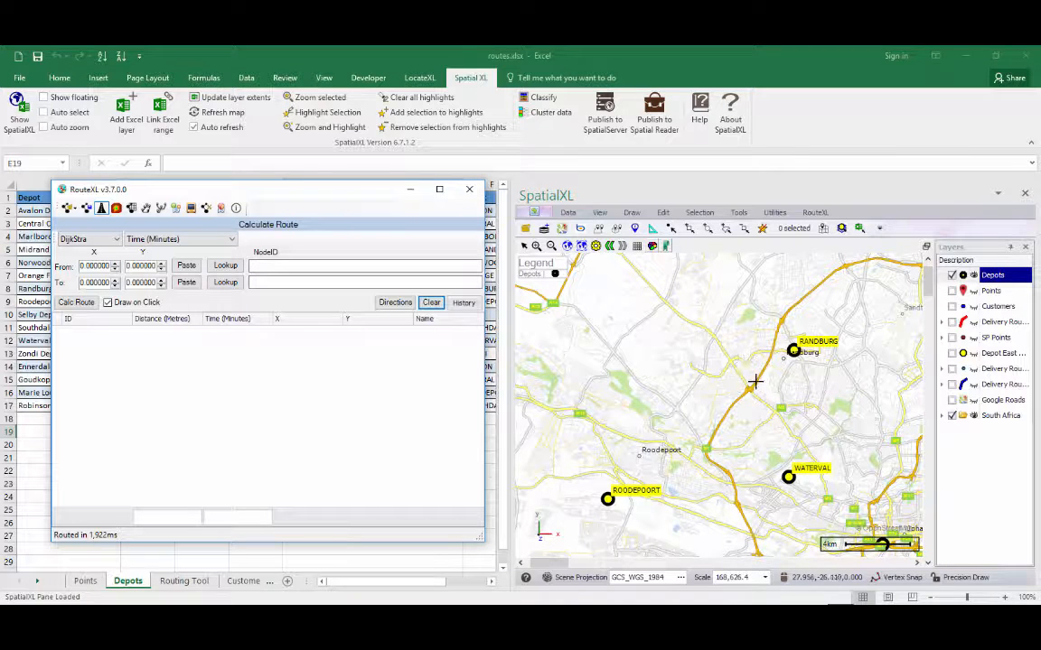
left_click(785, 357)
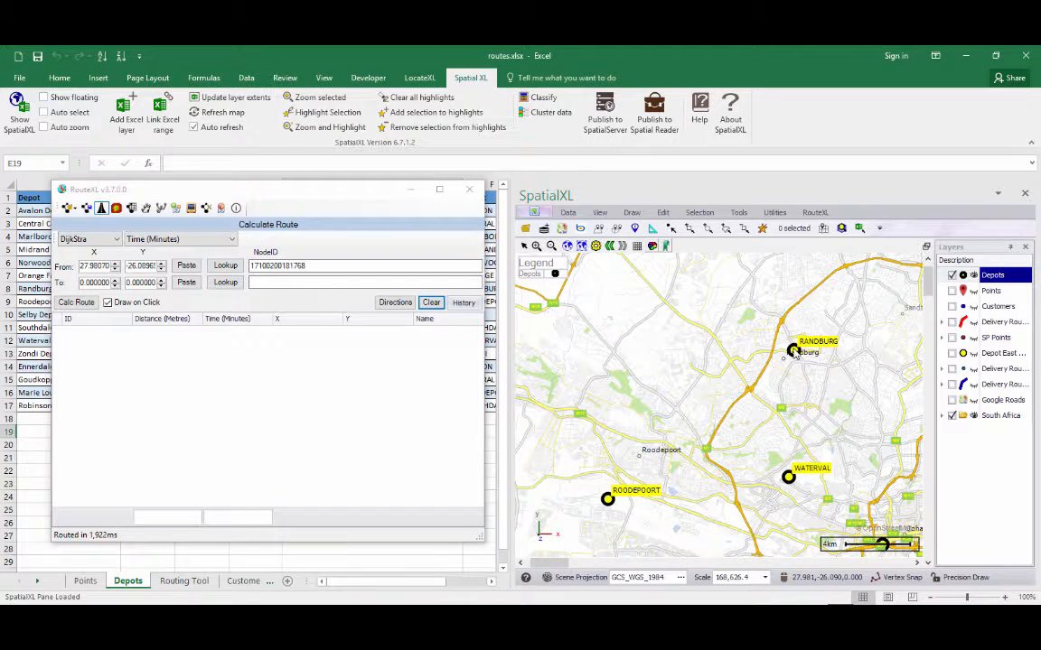
left_click(788, 476)
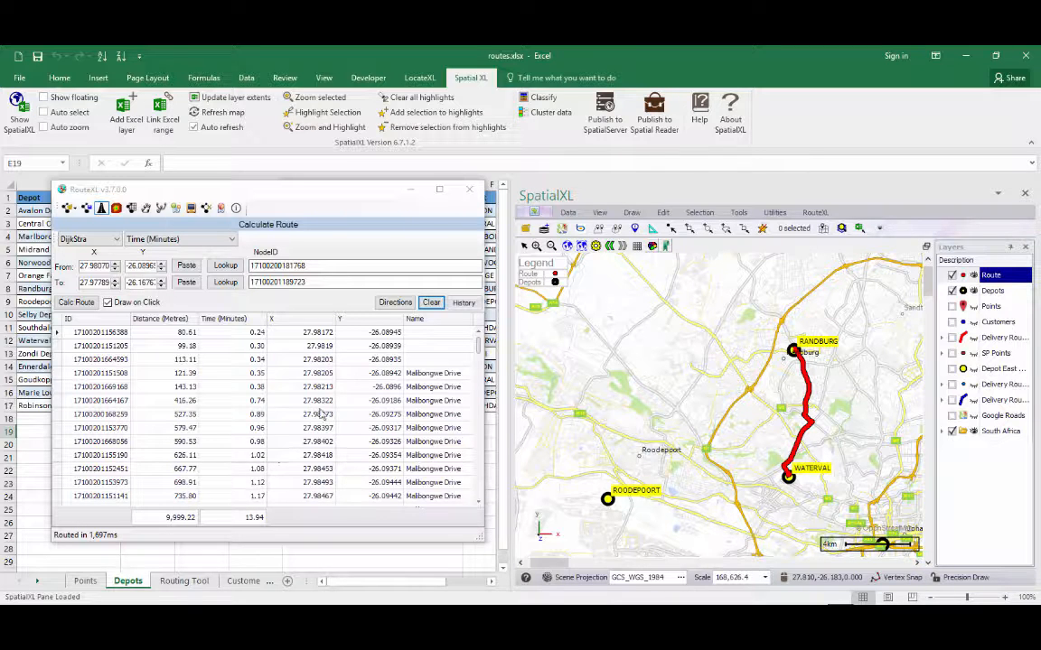
left_click(393, 303)
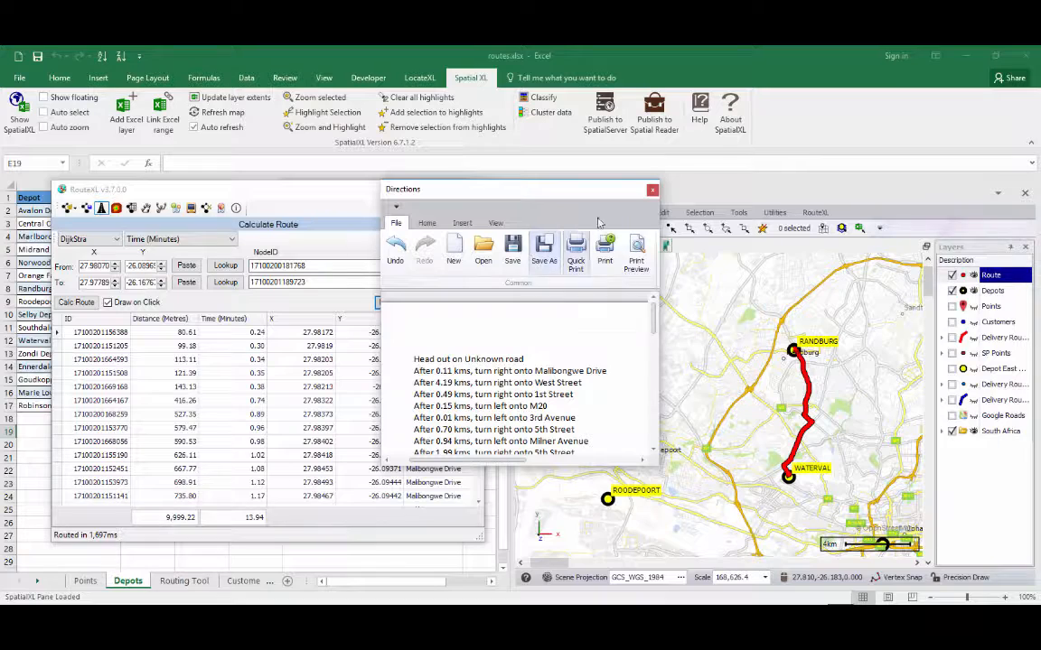
left_click(652, 190)
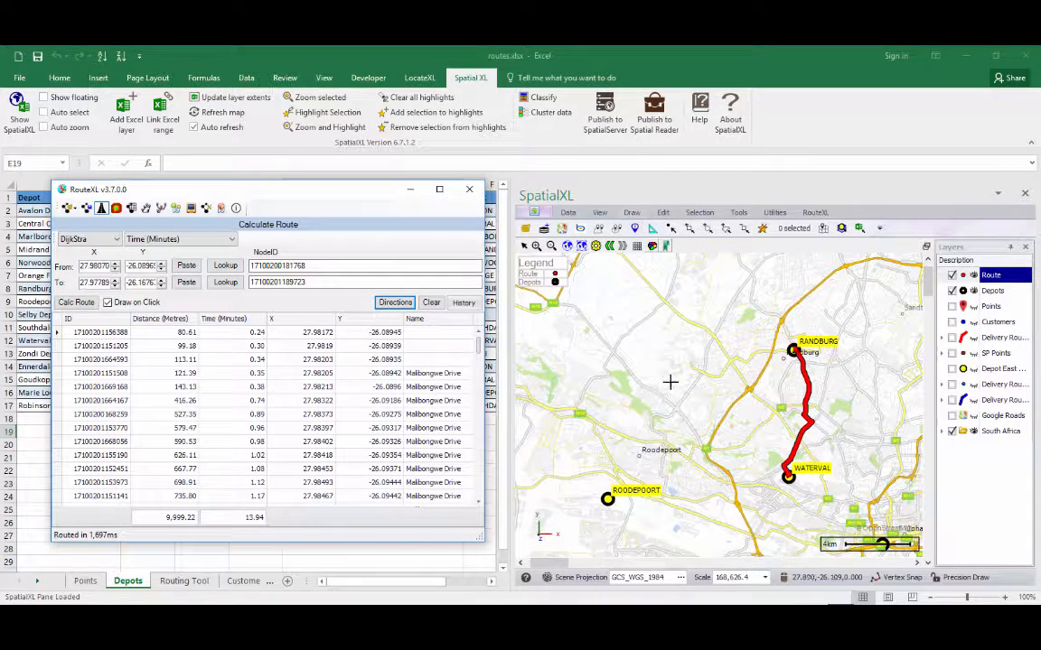
Step: Calculate another route on the map from the Waterval depot to the Roodepoort depot
left_click(791, 469)
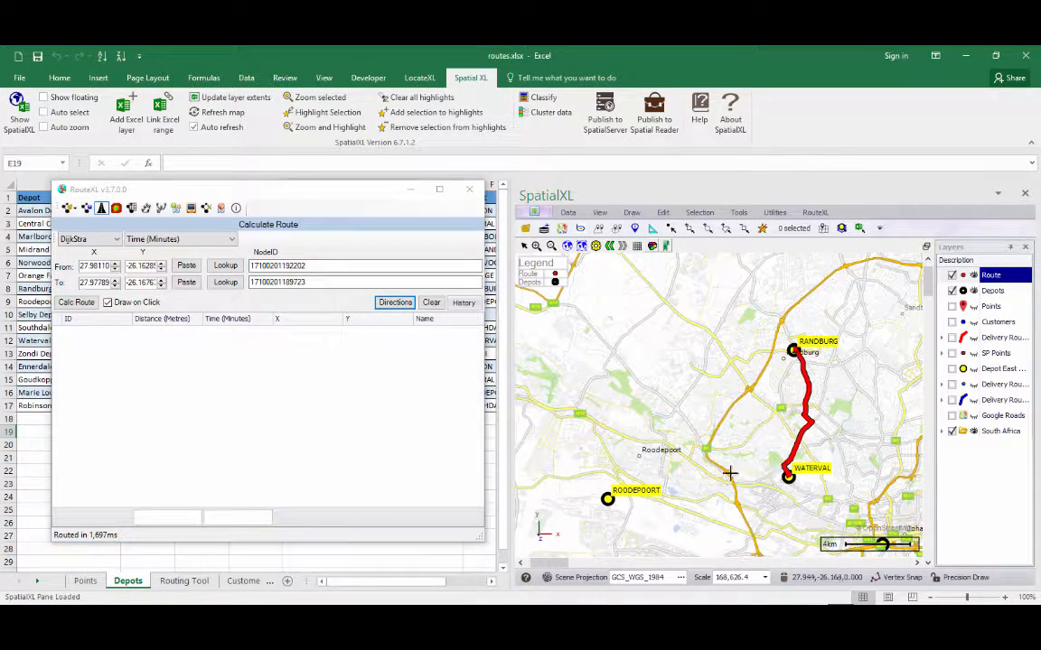
left_click(606, 499)
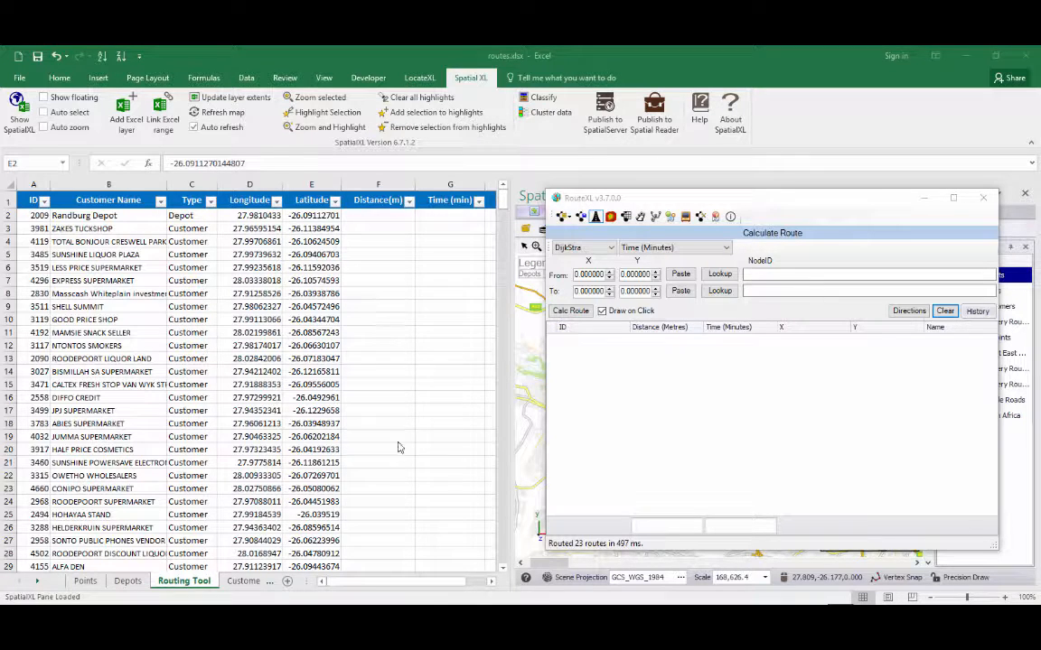
Step: Copy the Randburg Depot's longitude and latitude from D2:E2 and paste them as the route's From point
left_click(237, 216)
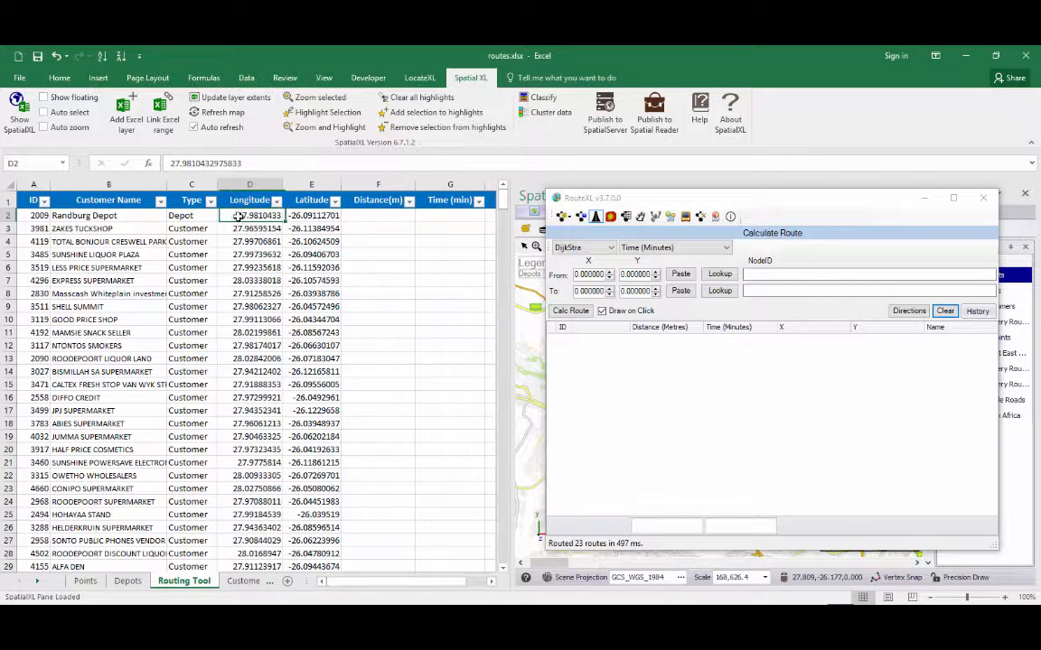
left_click(311, 216, "shift")
right_click(313, 215)
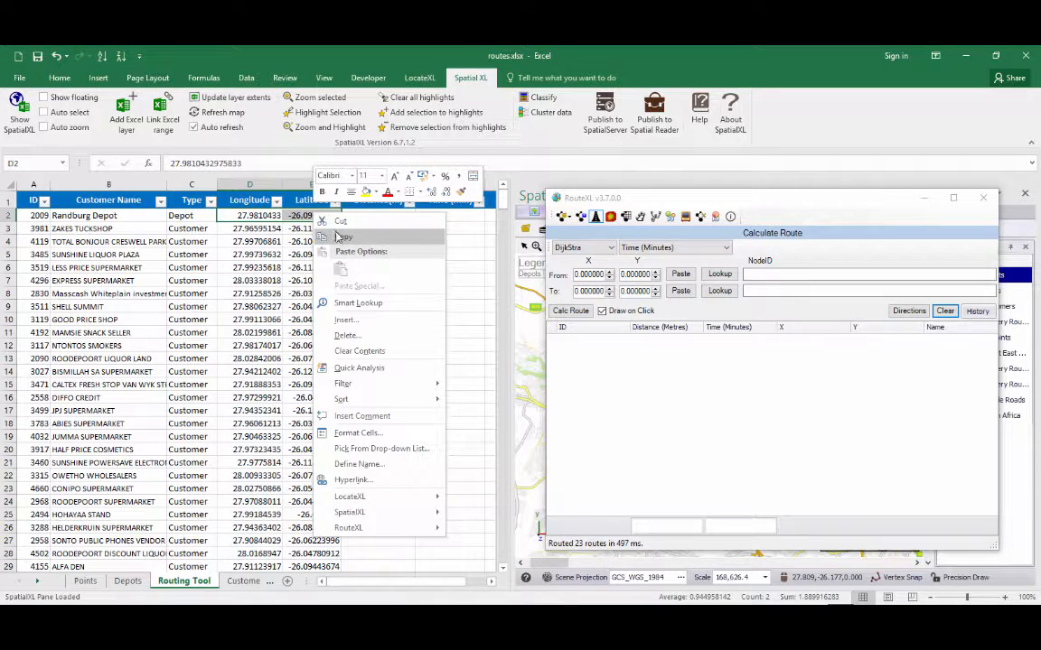
left_click(342, 237)
left_click(681, 274)
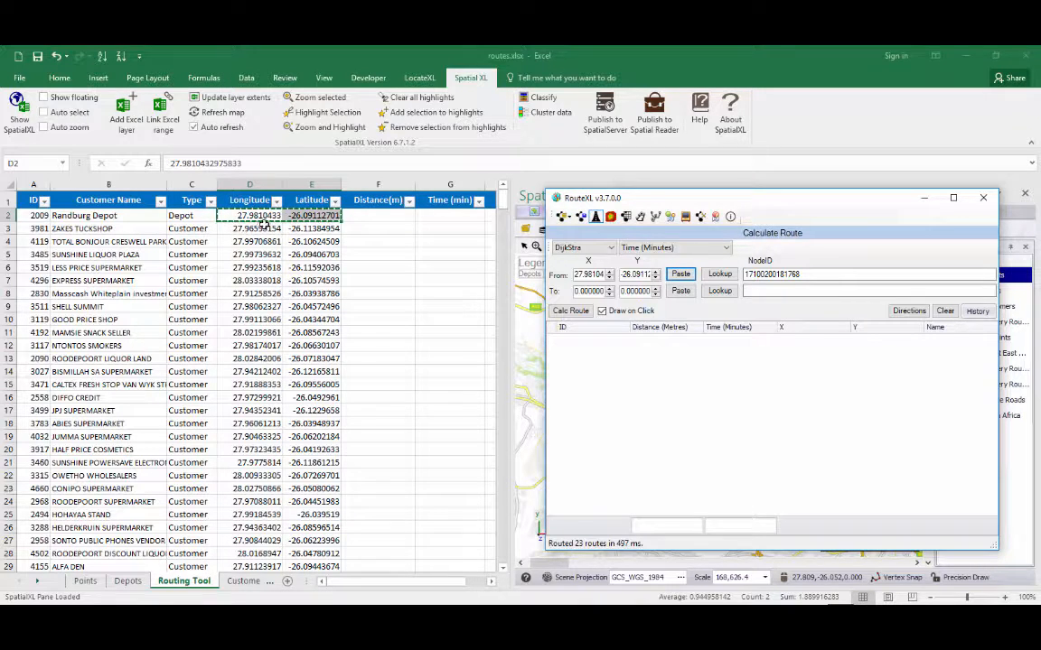
Step: Calculate RouteXL Distance and Time From for the customer coordinates in D3:E27
left_click_drag(263, 224, 307, 491)
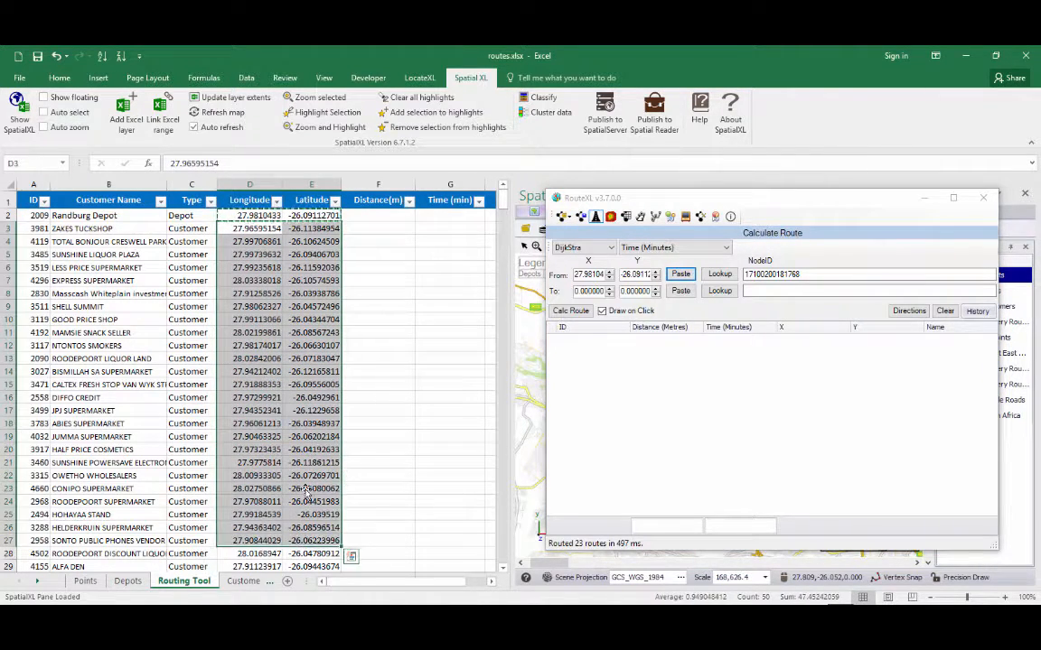
right_click(327, 280)
mouse_move(402, 592)
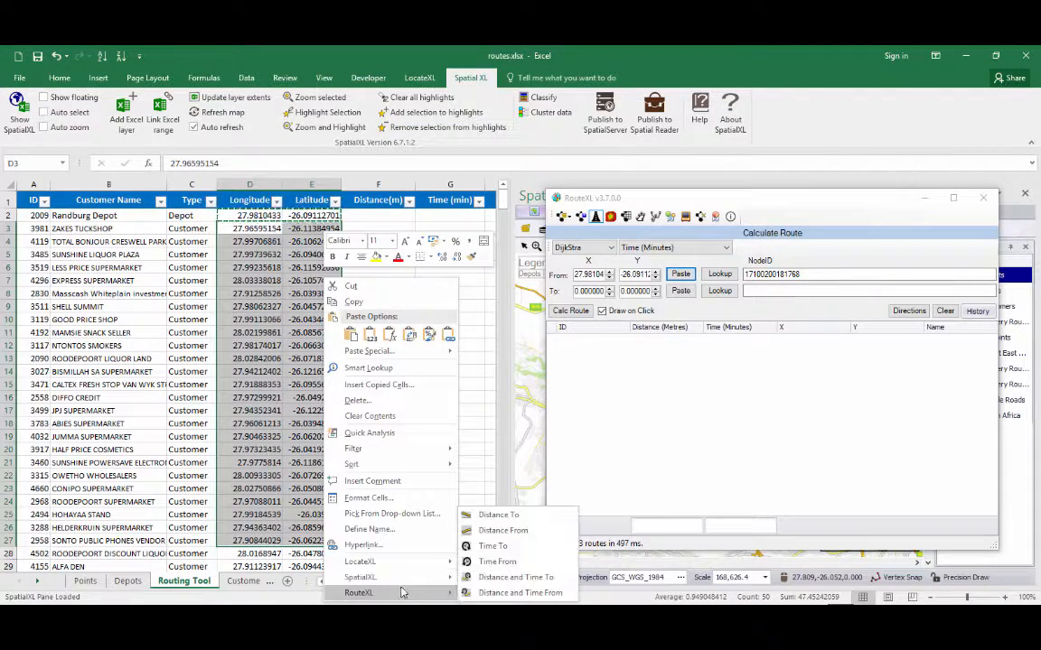
left_click(488, 593)
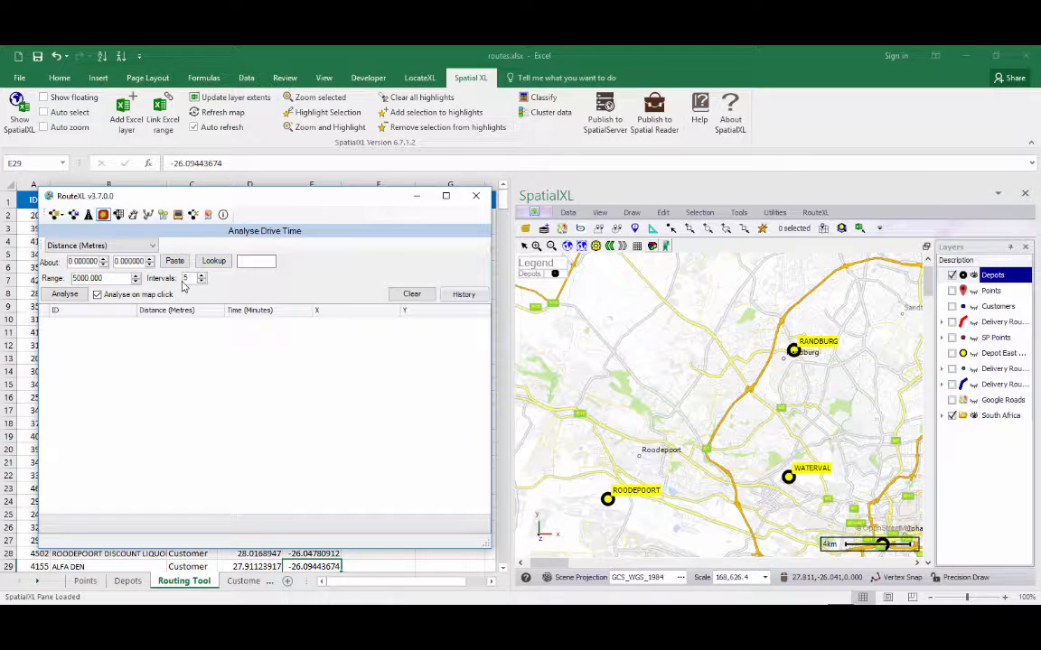
Step: Run the distance-based drive time analysis on the map around the Randburg, Waterval and Roodepoort depots
left_click(796, 348)
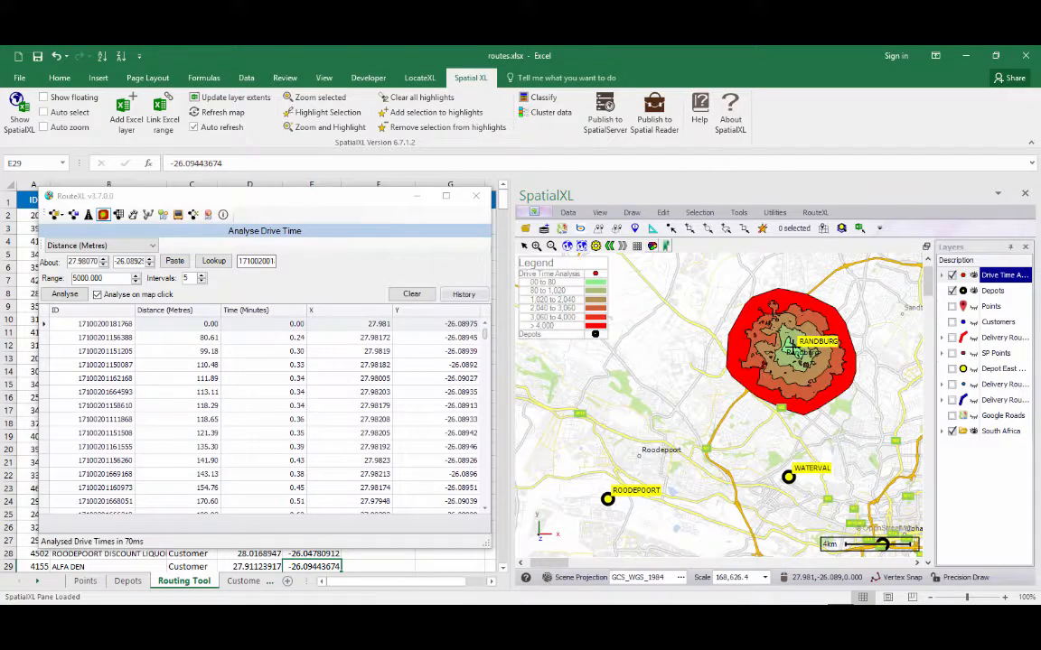
left_click(787, 477)
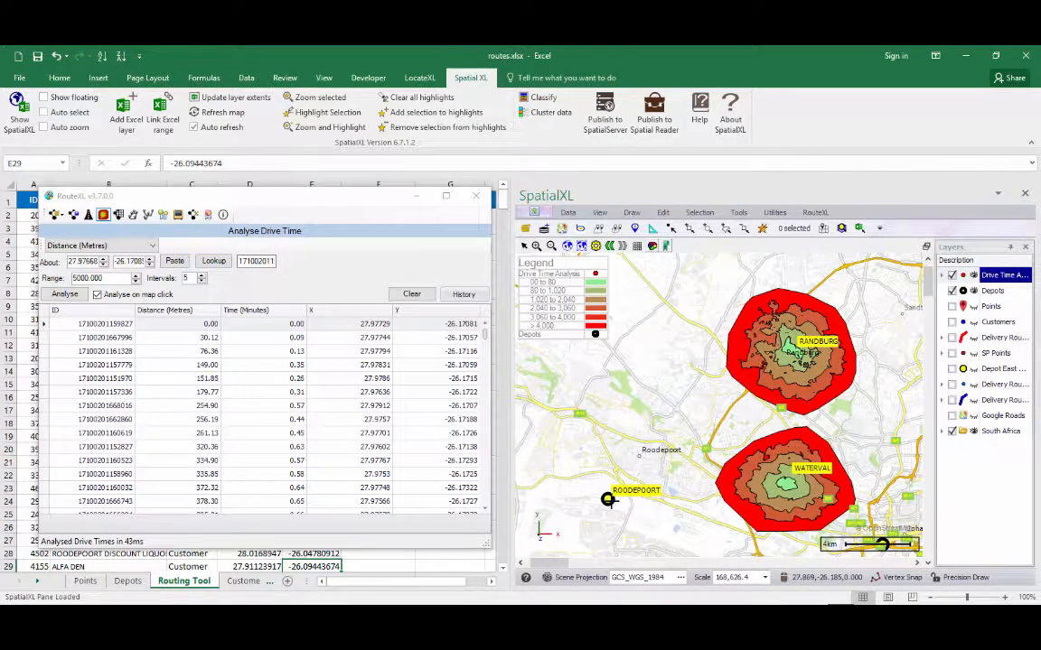
left_click(608, 500)
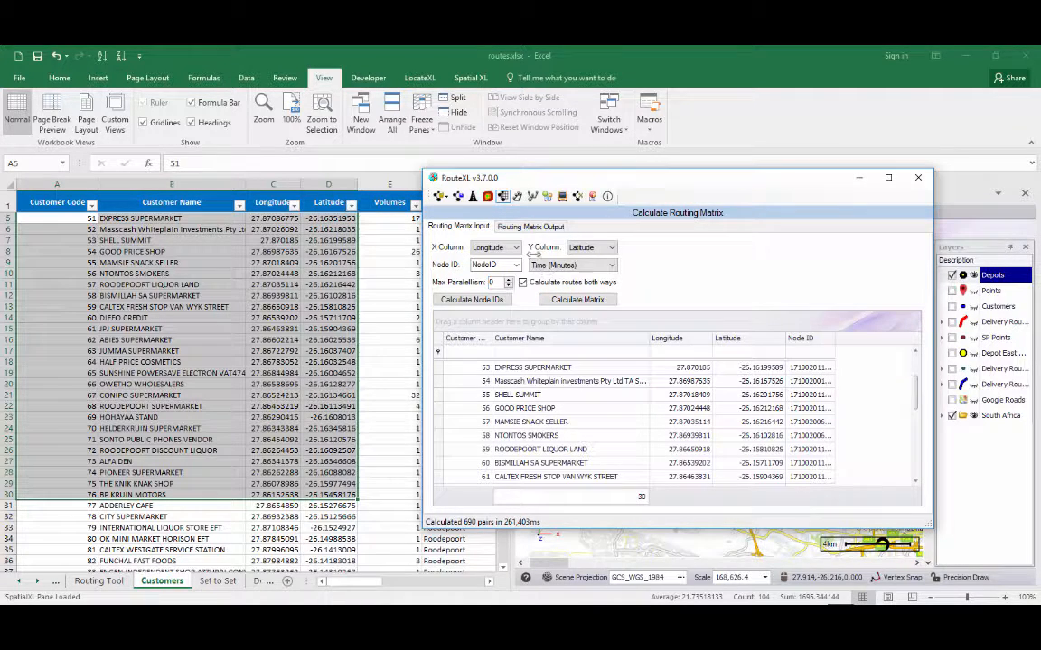
Step: Pivot the routing matrix output to an Excel sheet named matrix, with StartNode as rows, EndNode as columns and Distance as result
left_click(539, 226)
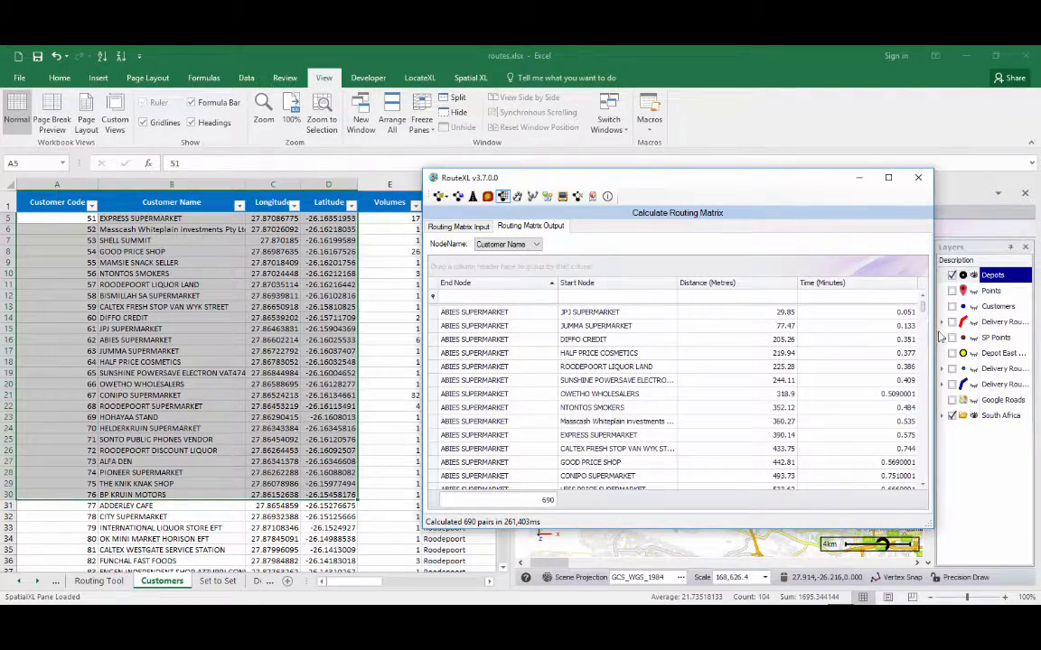
left_click_drag(923, 309, 892, 291)
right_click(593, 365)
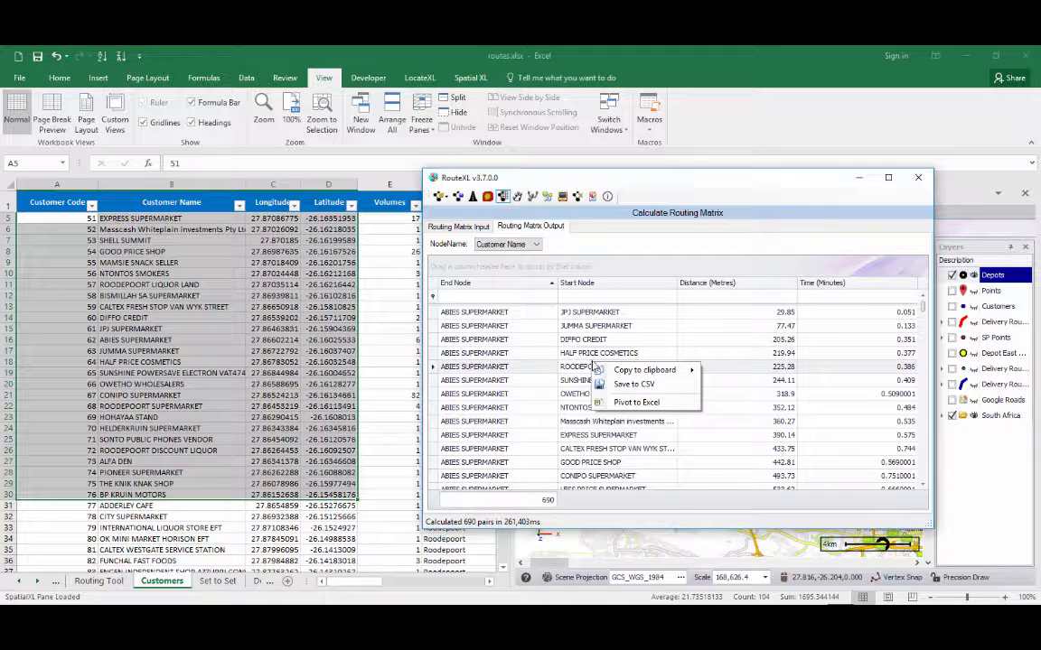
left_click(629, 402)
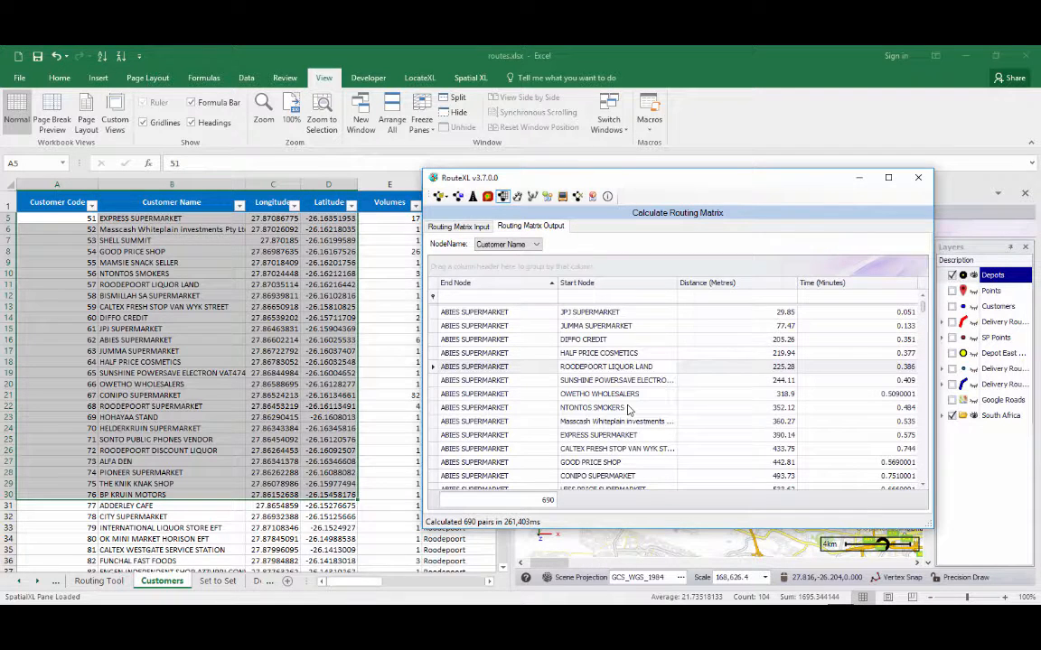
left_click(687, 336)
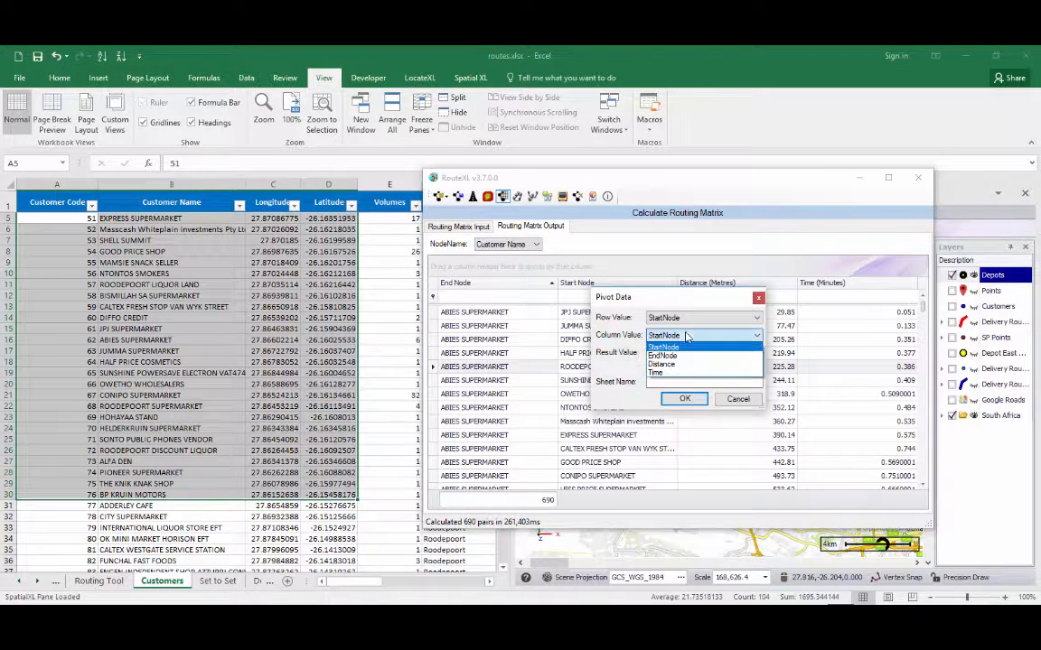
left_click(684, 356)
left_click(678, 352)
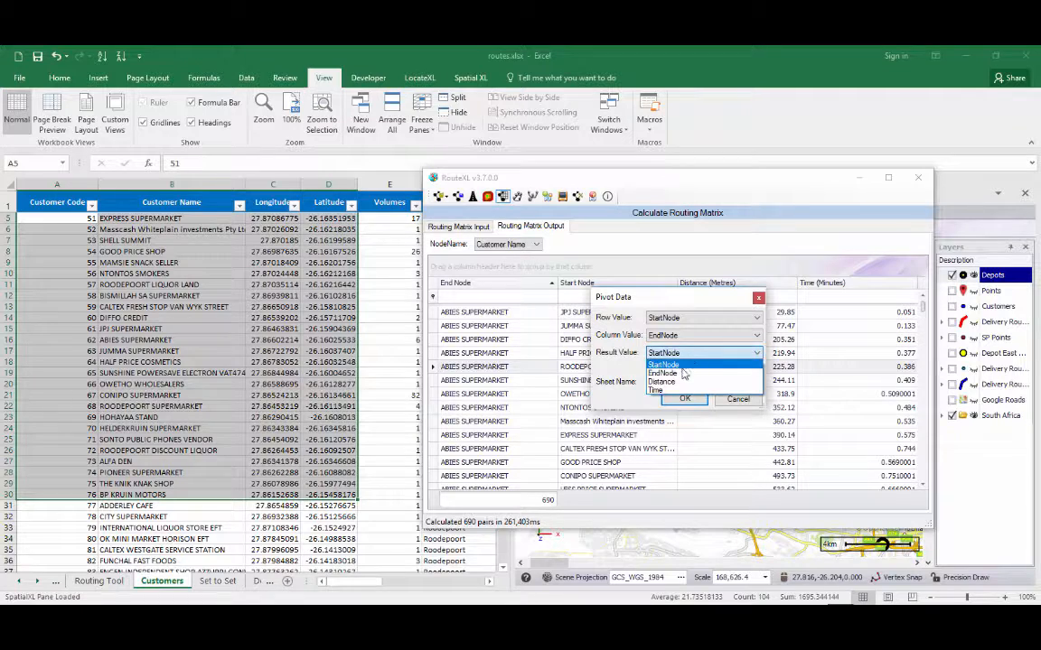
left_click(678, 383)
left_click(676, 382)
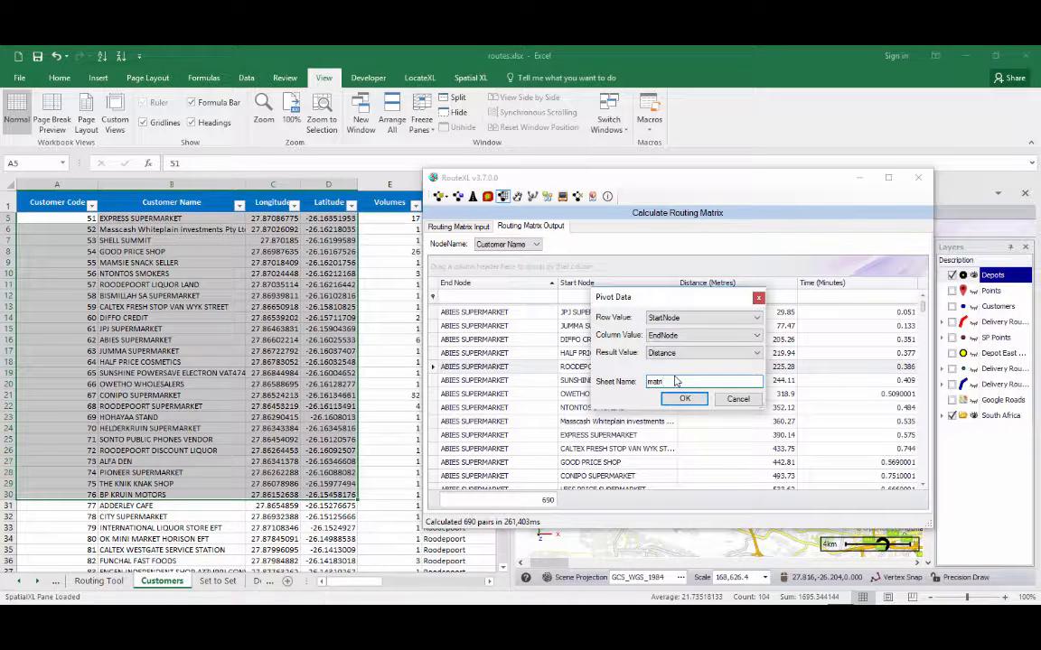
left_click(685, 399)
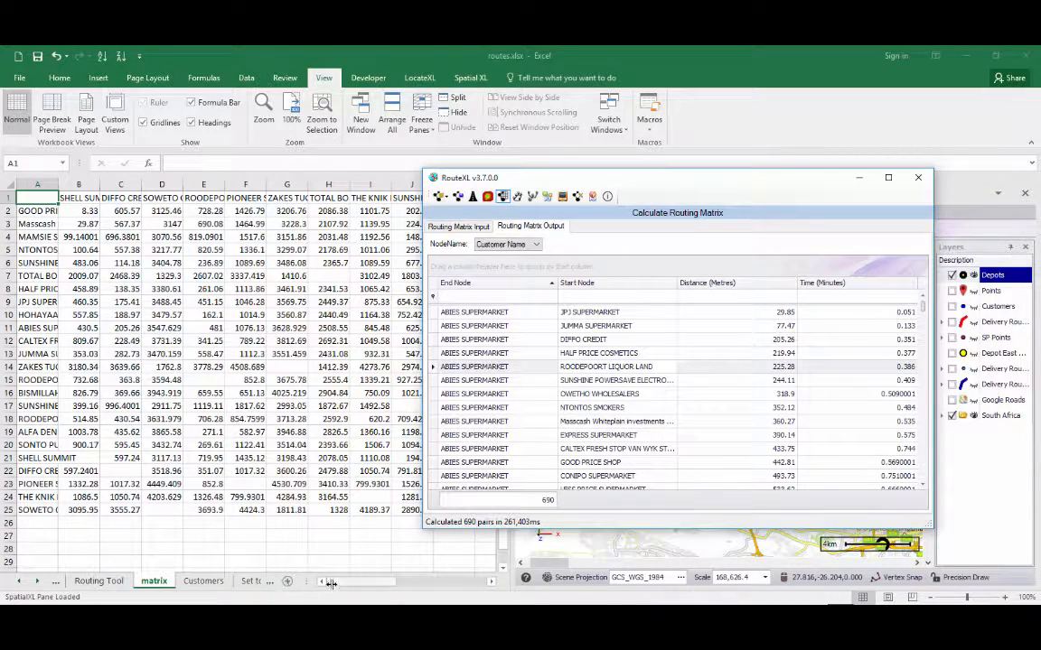
Step: Autofit all columns of the matrix sheet and move the RouteXL window aside to view the distances
left_click(9, 184)
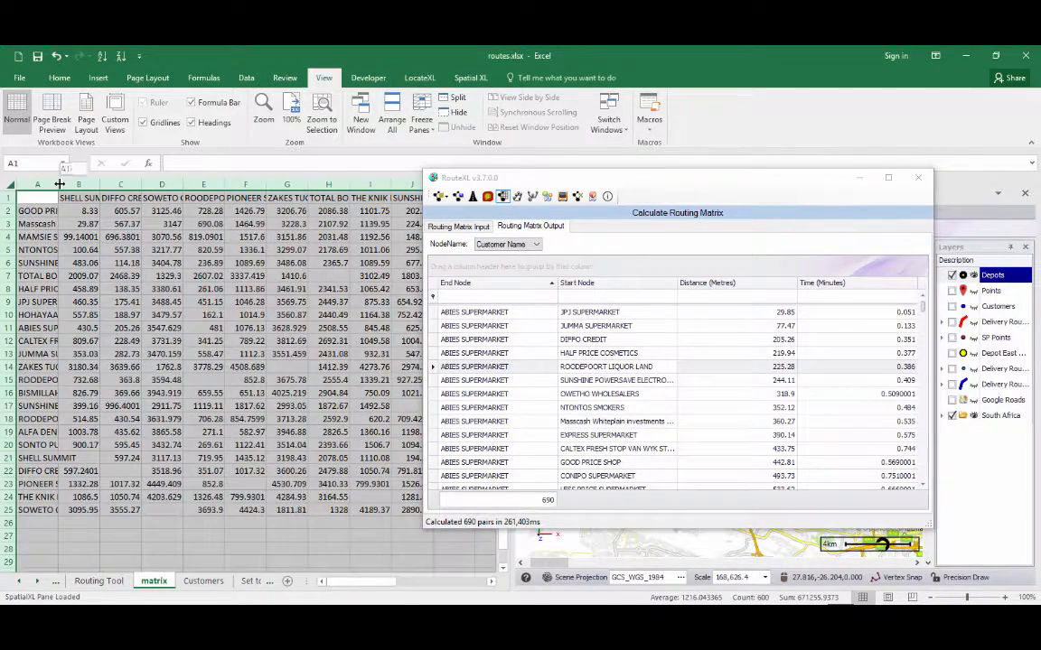
double_click(58, 184)
left_click_drag(502, 179, 639, 190)
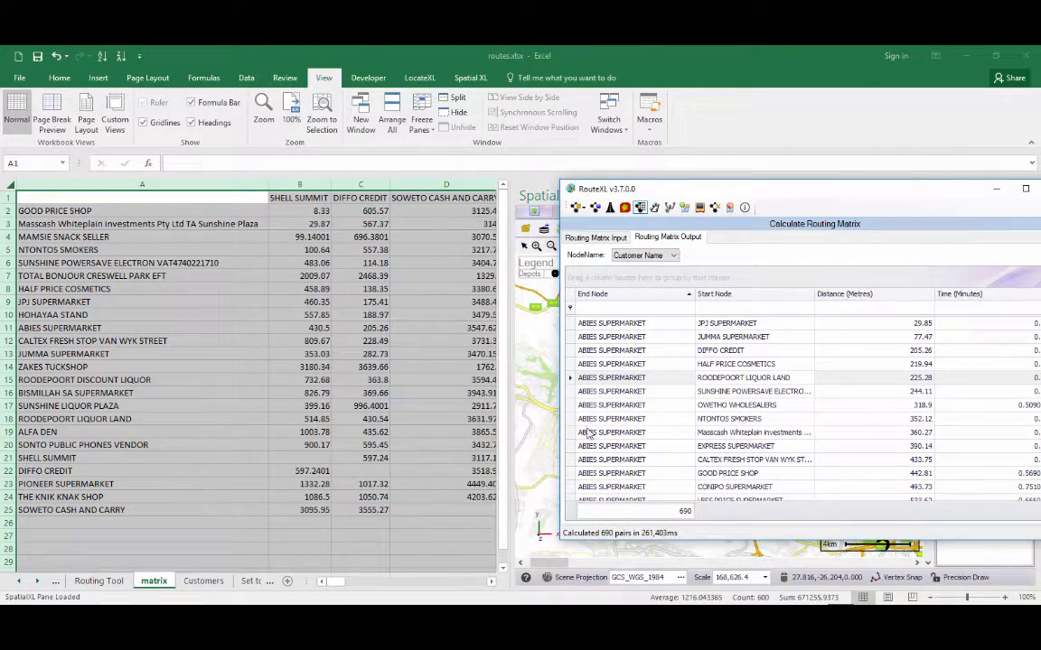
left_click(340, 584)
mouse_move(341, 589)
left_mouse_down()
mouse_move(429, 587)
mouse_move(344, 587)
left_mouse_up()
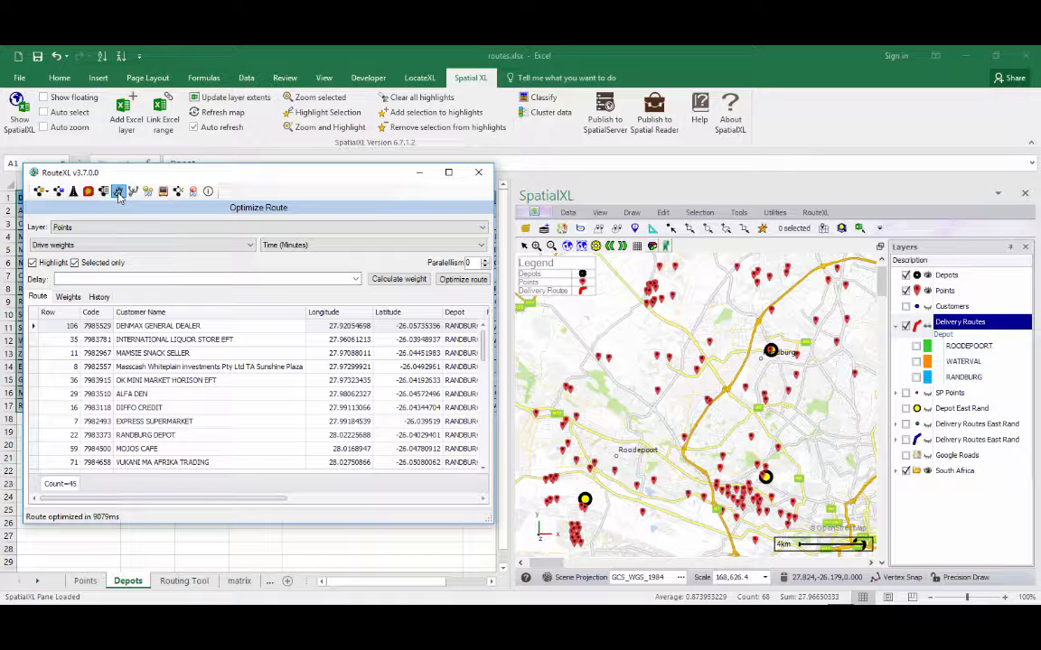
Step: Select the customer points around the Randburg depot by drawing a polygon over the northern area of the map
left_click(727, 232)
left_click(705, 415)
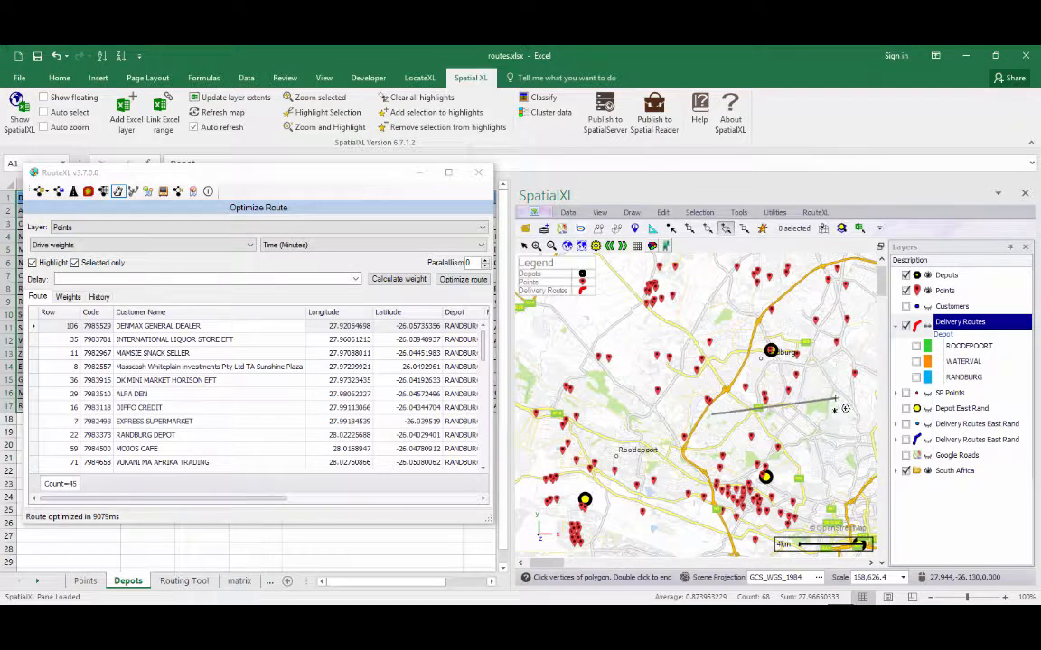
left_click(856, 394)
left_click(858, 261)
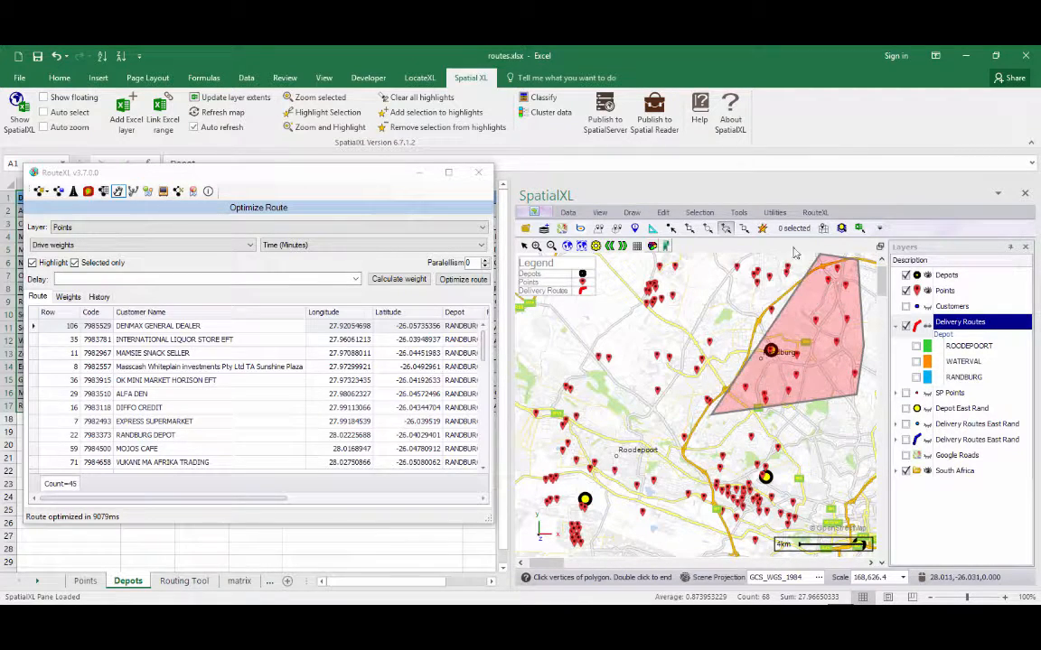
left_click(632, 261)
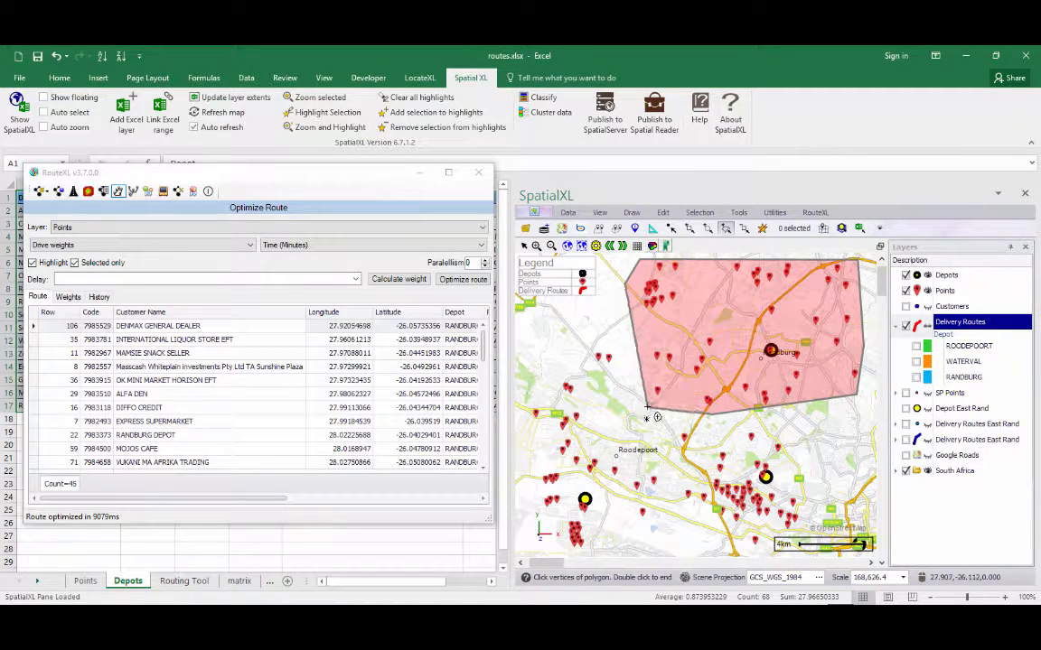
double_click(646, 416)
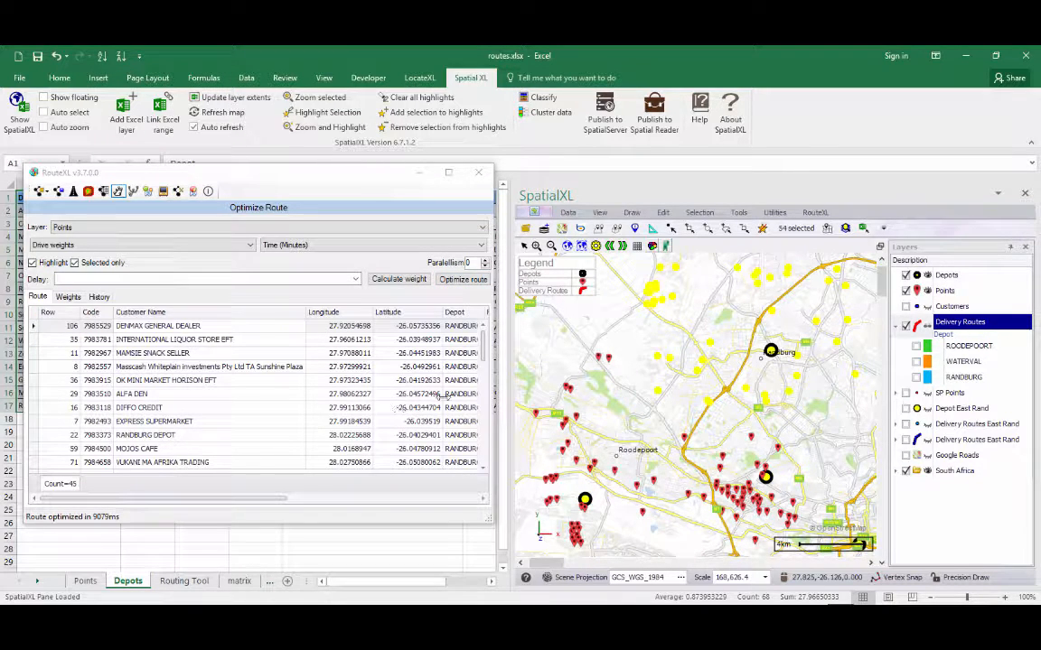
Step: Review the distance and time columns of the optimised route and make RANDBURG DEPOT its starting row
mouse_move(481, 341)
left_mouse_down()
mouse_move(488, 445)
mouse_move(487, 333)
left_mouse_up()
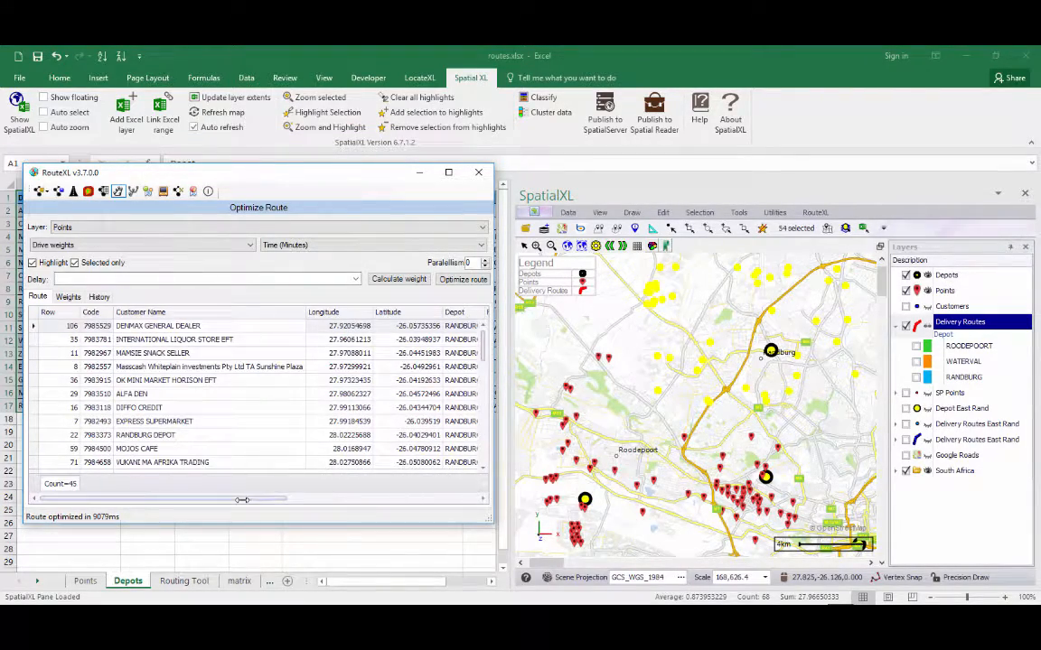
left_click_drag(242, 500, 441, 499)
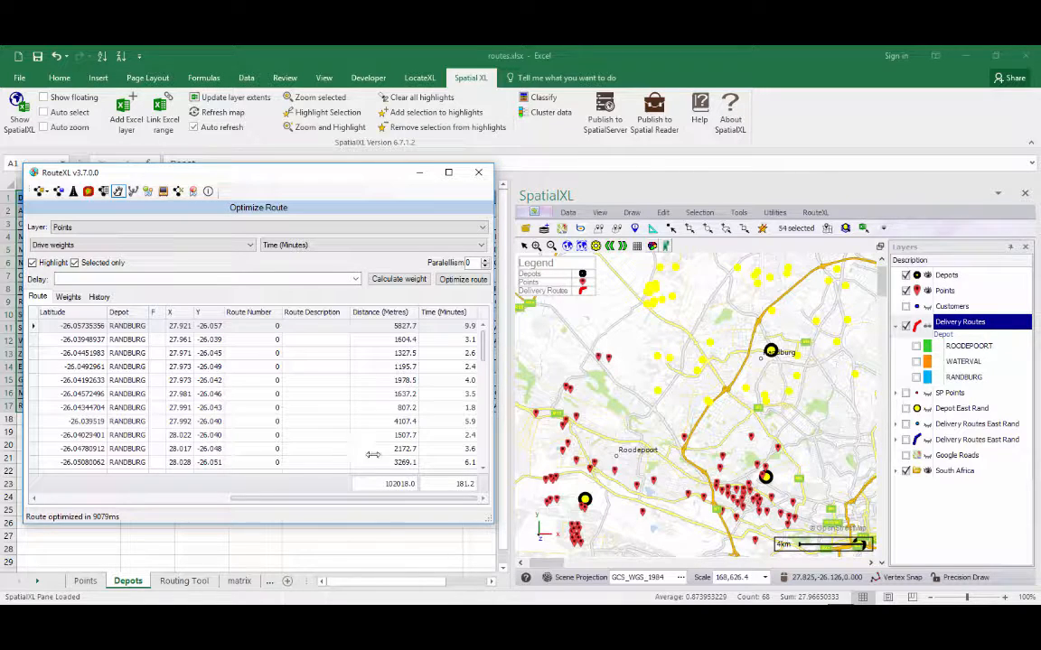
left_click_drag(396, 497, 129, 485)
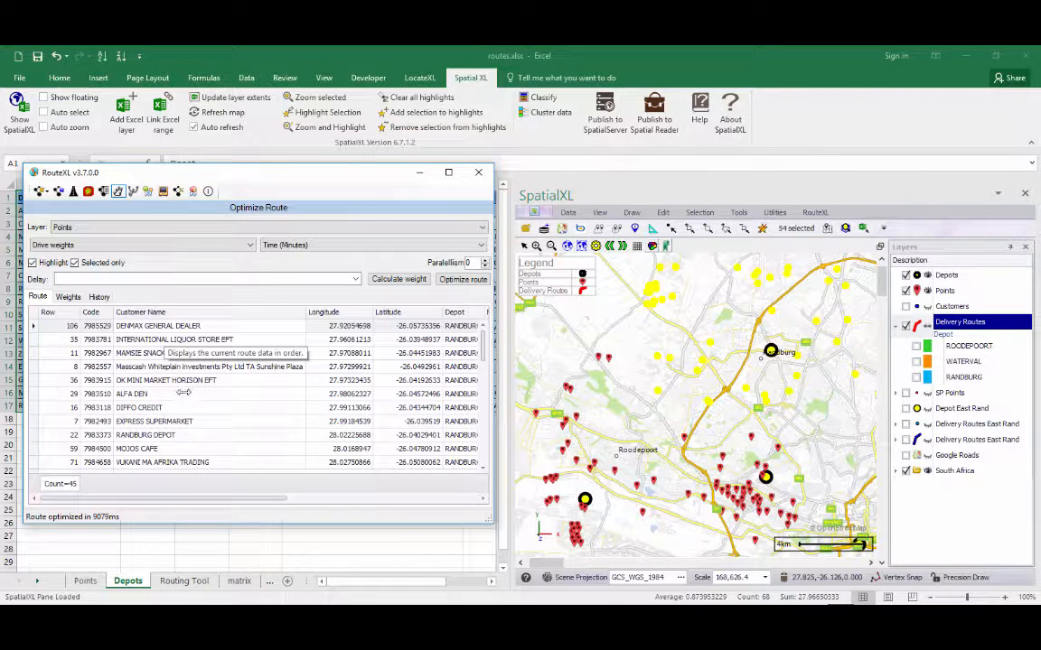
left_click(167, 435)
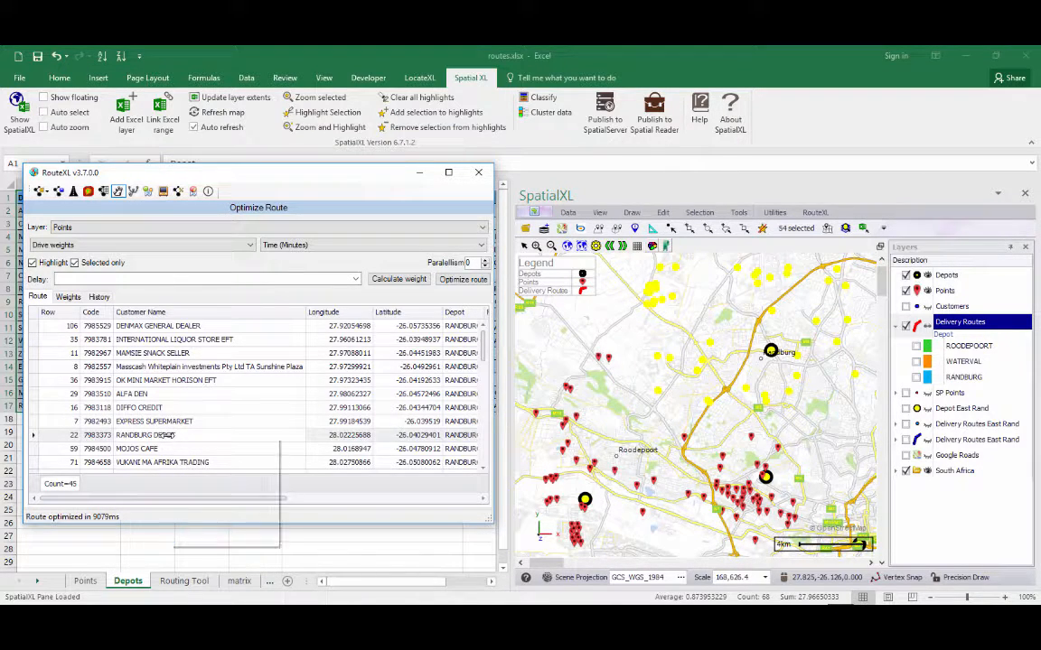
right_click(167, 436)
left_click(210, 475)
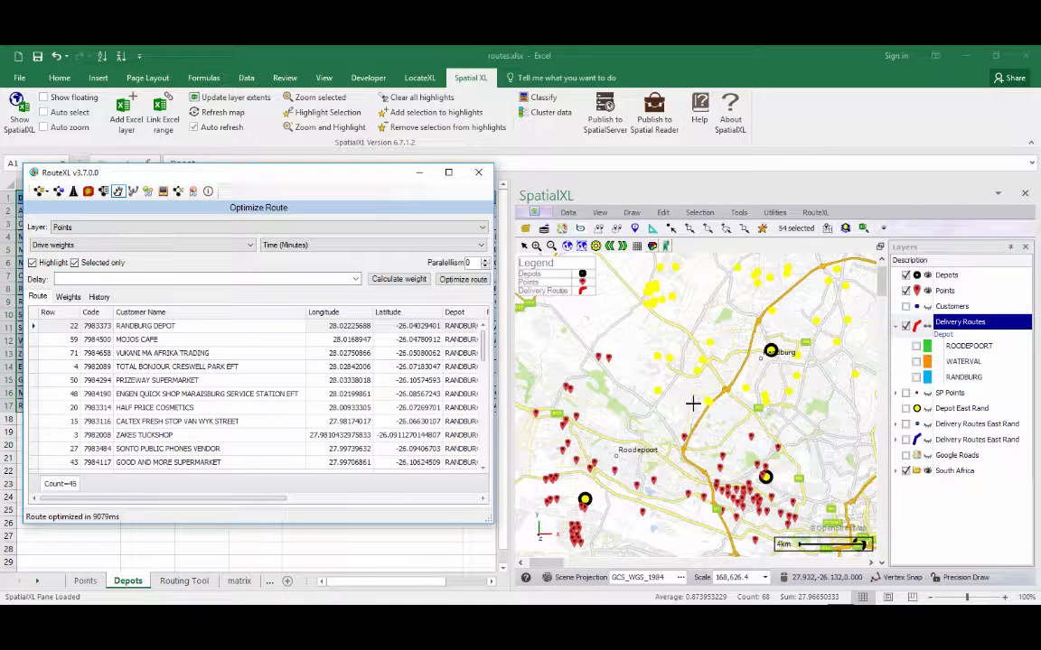
Step: Show the RANDBURG, WATERVAL and ROODEPOORT delivery routes on the map and clear the point selection
left_click(916, 376)
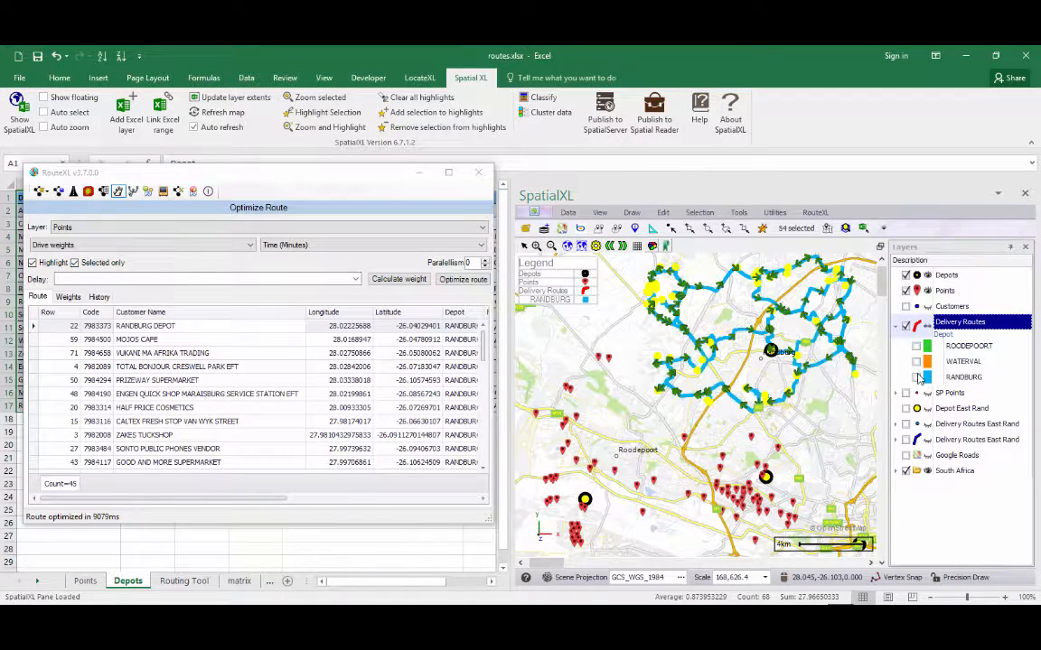
left_click(581, 246)
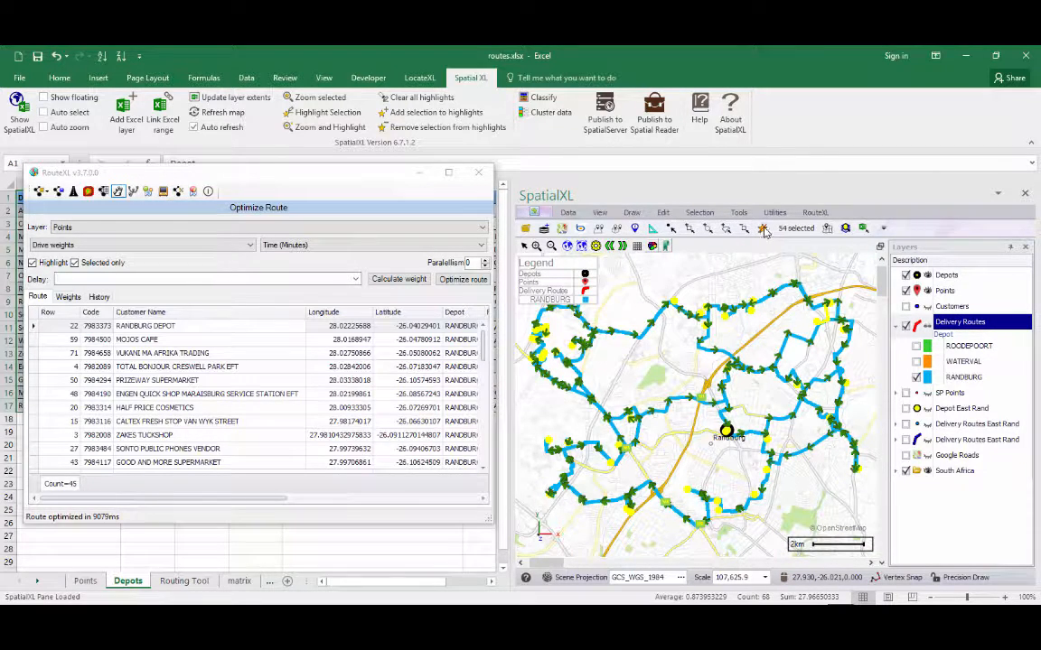
left_click(707, 228)
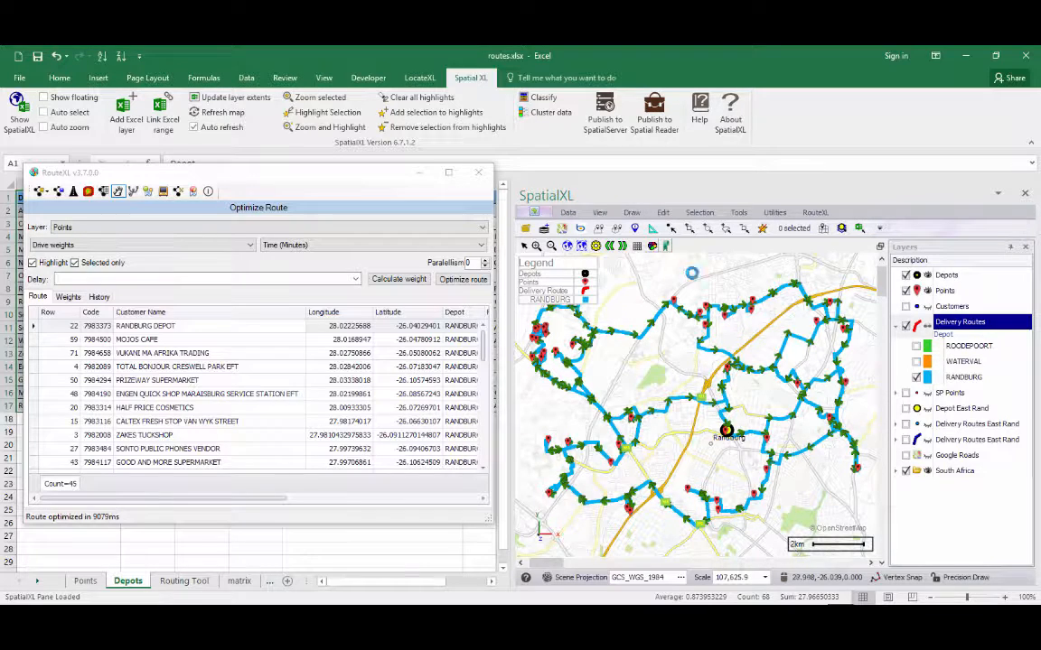
left_click(611, 251)
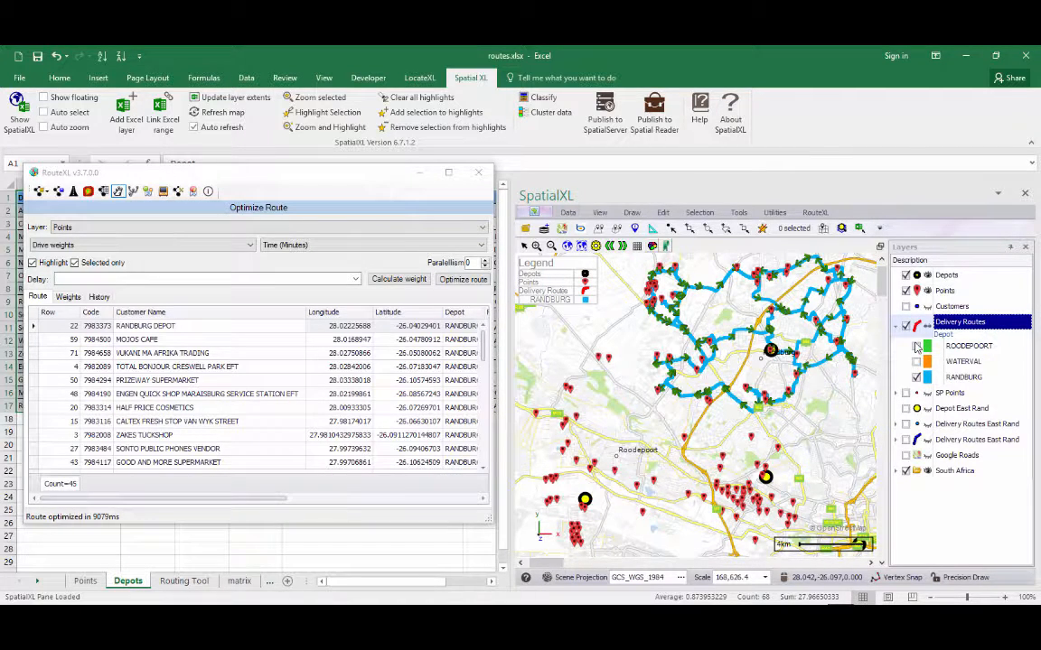
left_click(916, 361)
left_click(916, 347)
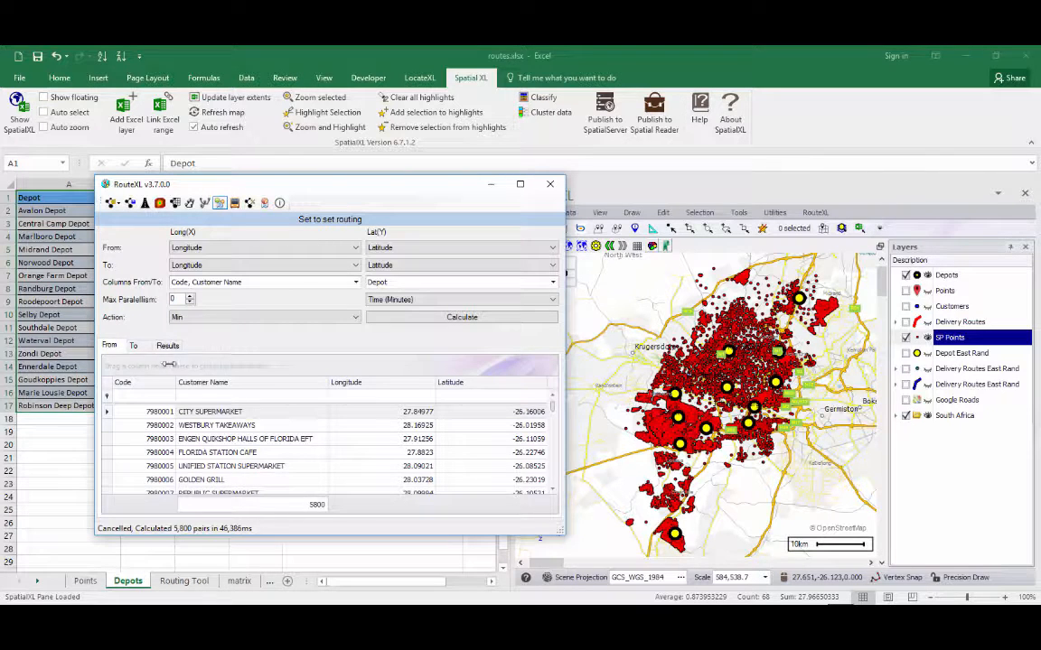
Step: Check the destination depots of the set to set routing, choose the Min action and view the calculated results
left_click(132, 345)
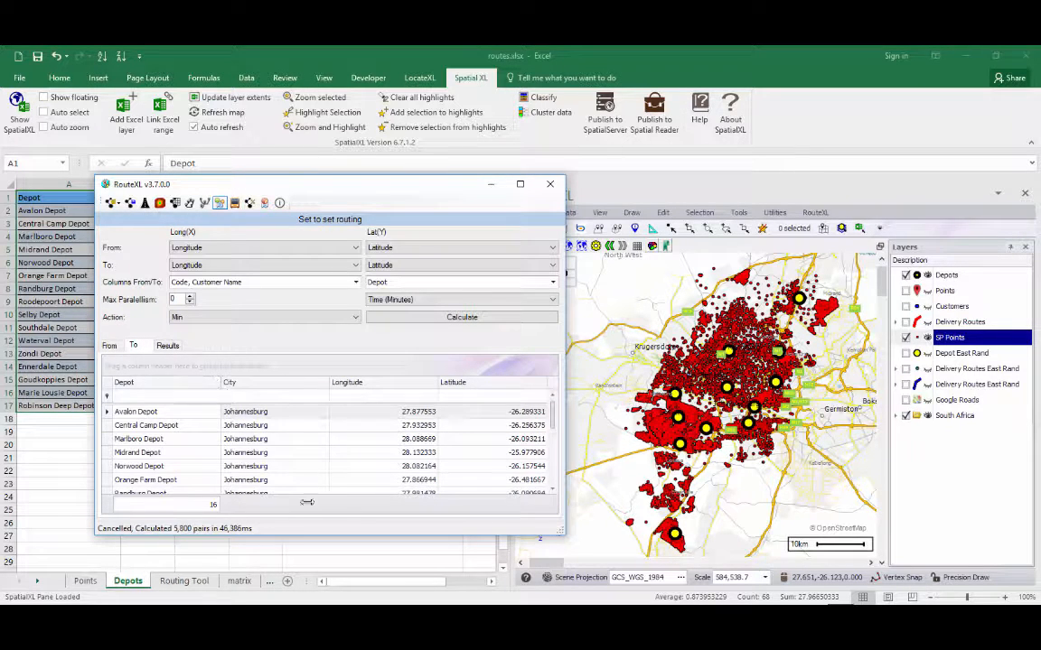
left_click(221, 317)
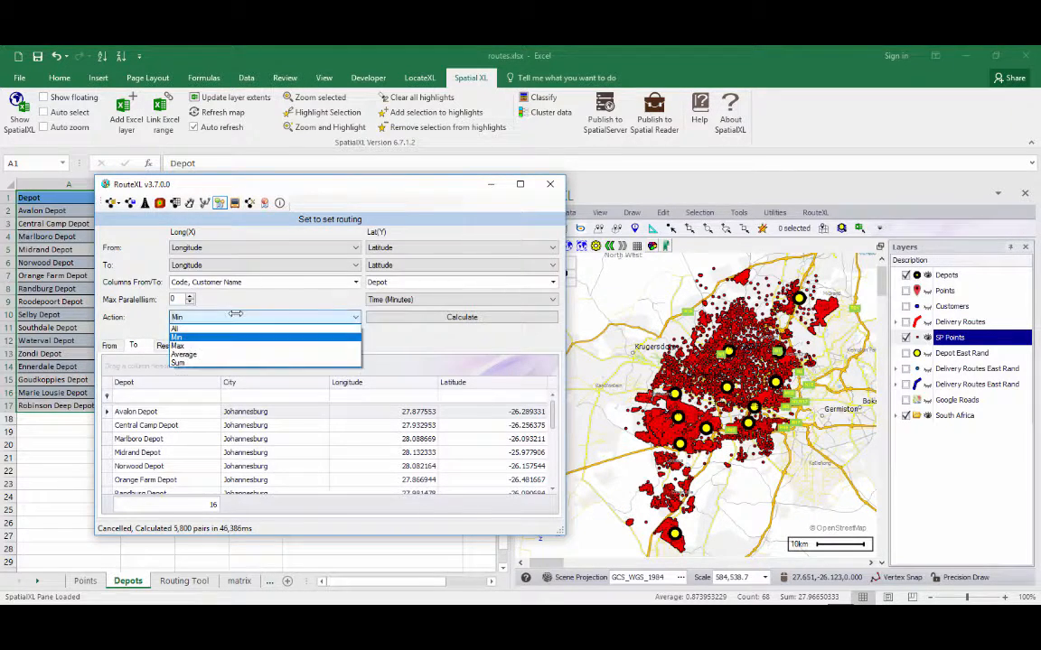
left_click(181, 336)
left_click(167, 345)
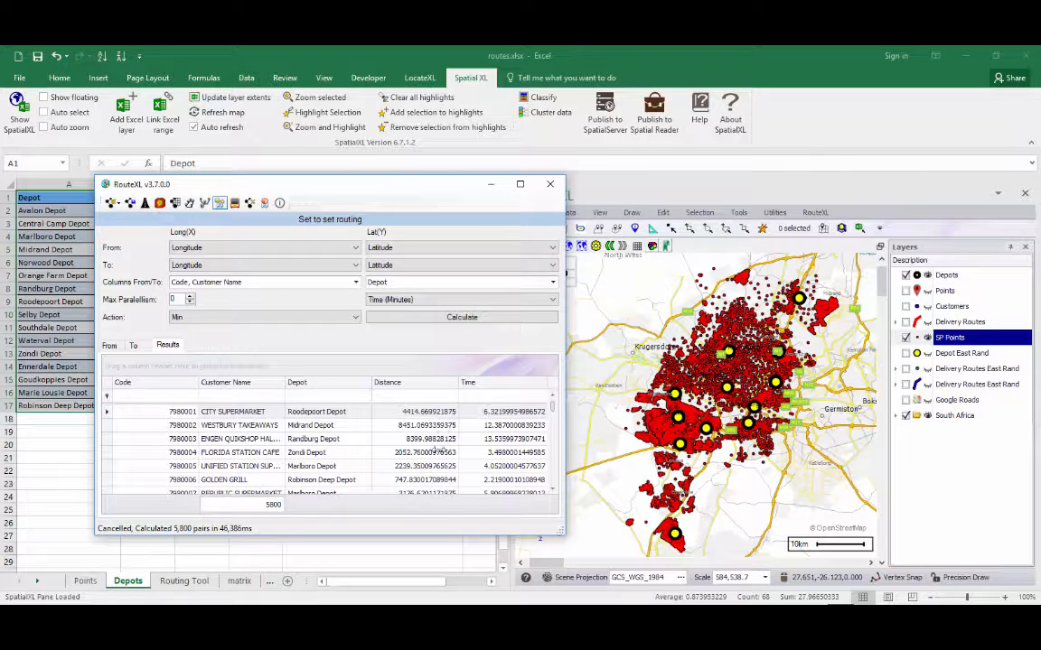
Step: Apply the Depot theme to the SP Points layer
right_click(947, 338)
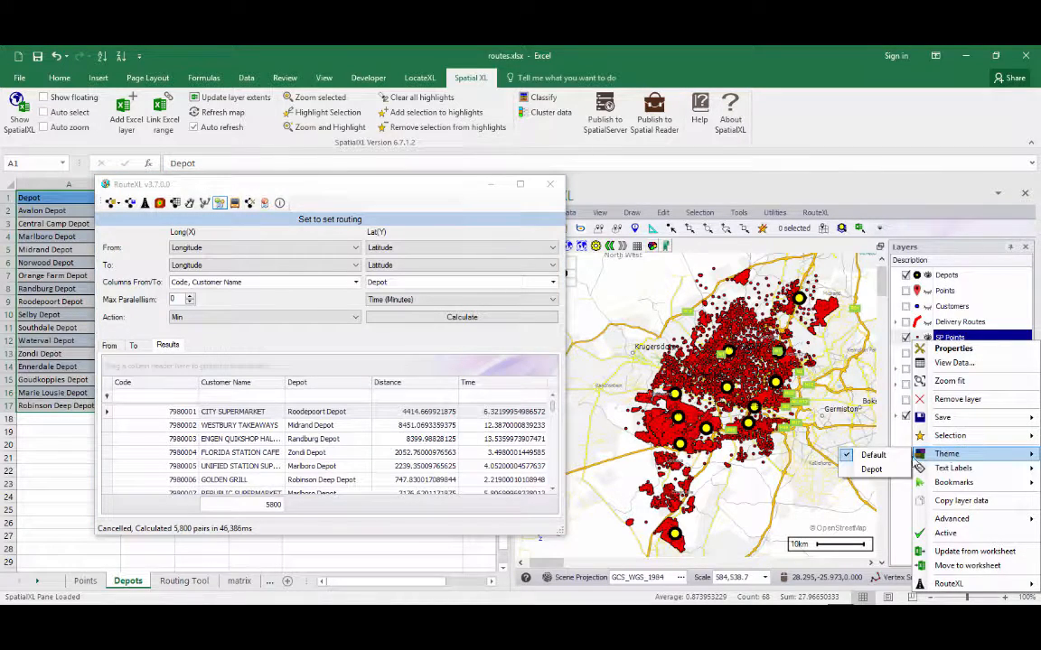
left_click(873, 473)
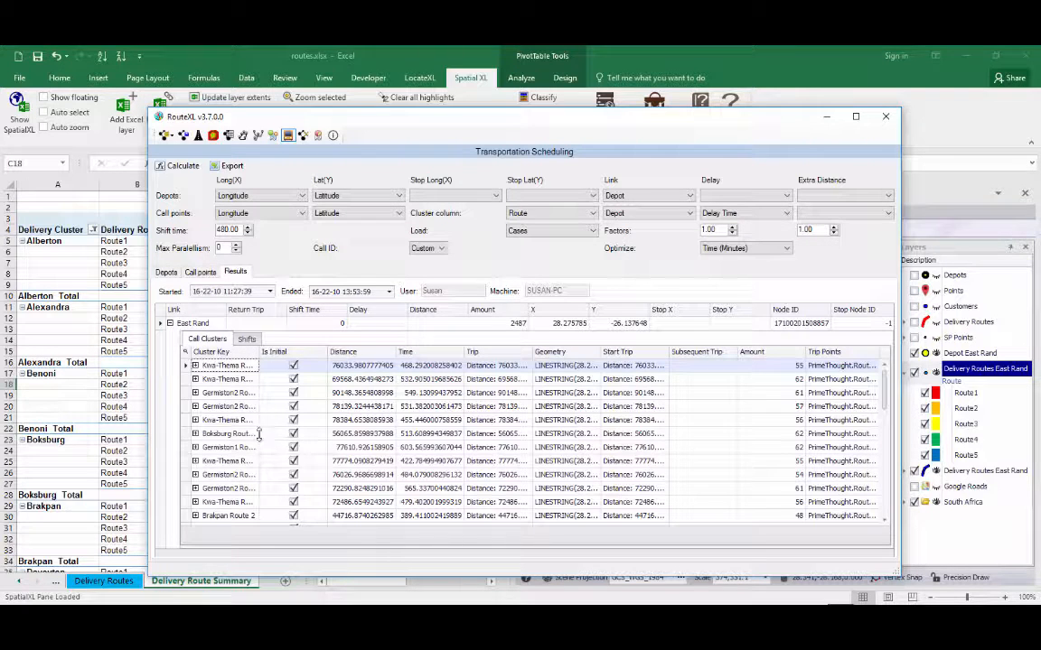
Step: Inspect the East Rand scheduling results, including shifts and the first cluster's call points, and move the RouteXL window off the map
left_click(245, 337)
left_click(210, 337)
left_click(195, 365)
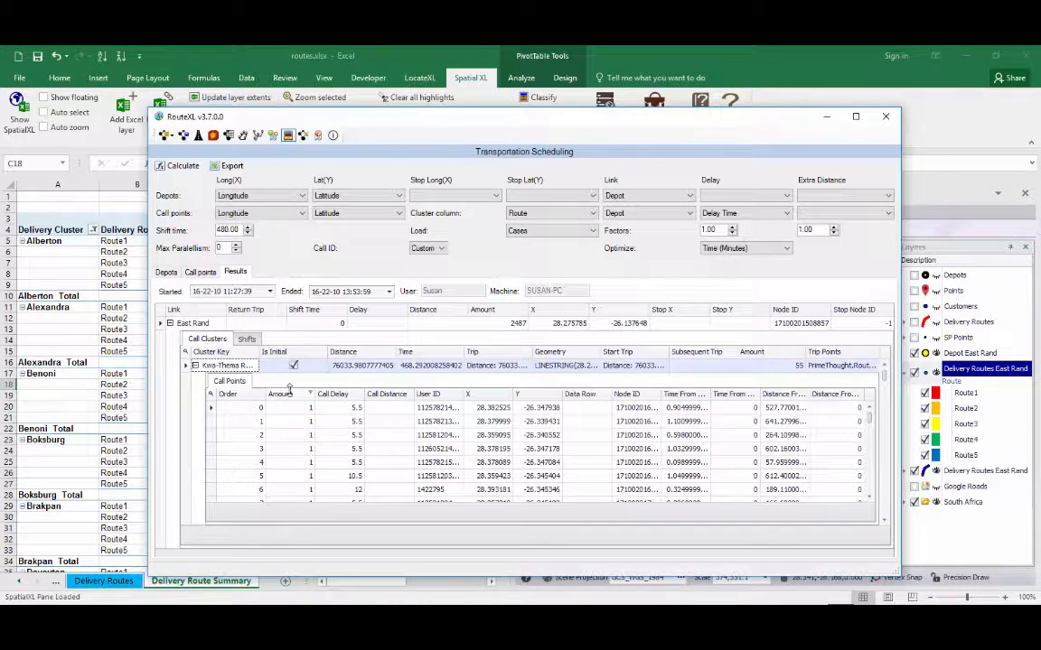
left_click(195, 365)
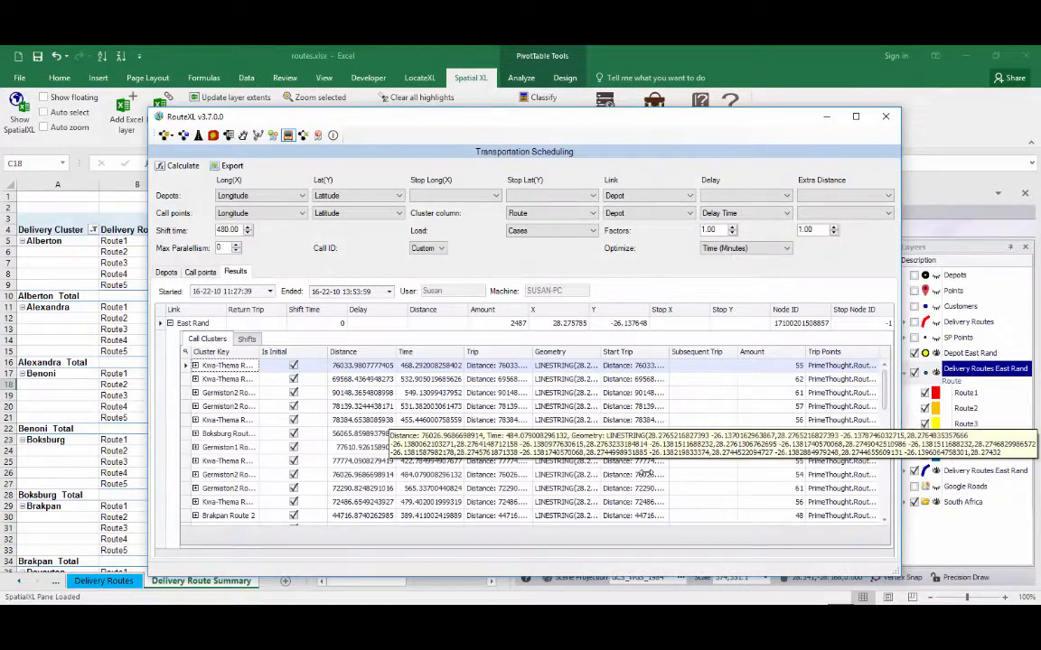
left_click_drag(798, 119, 381, 141)
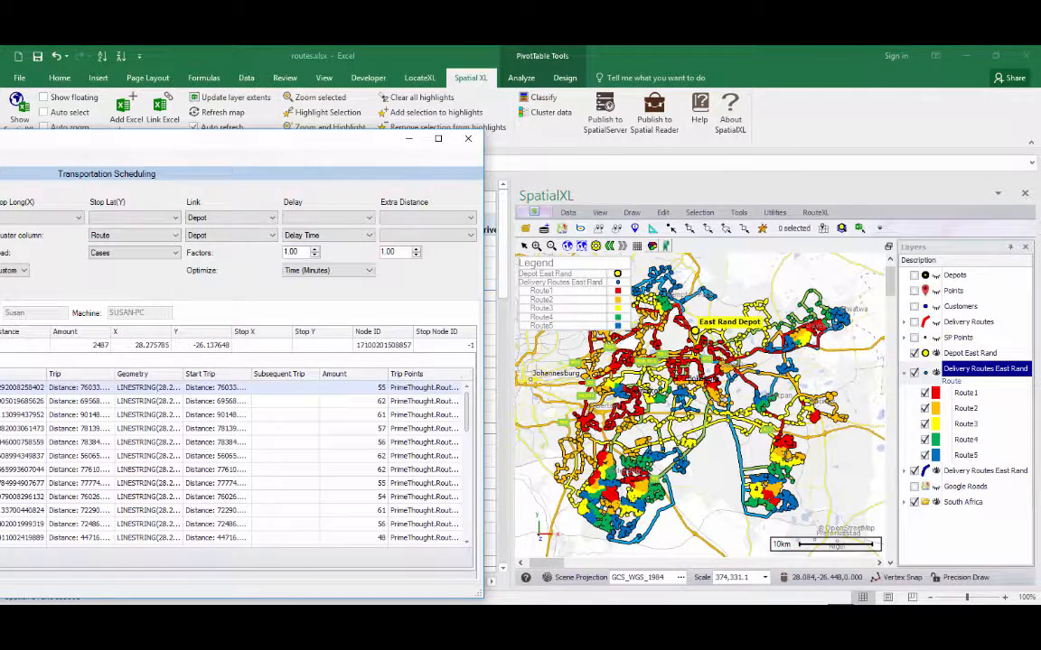
Step: Switch to the Transportation Scheduling presentation in PowerPoint and look through the route map slides following KATLEHONG2
key("alt+Tab")
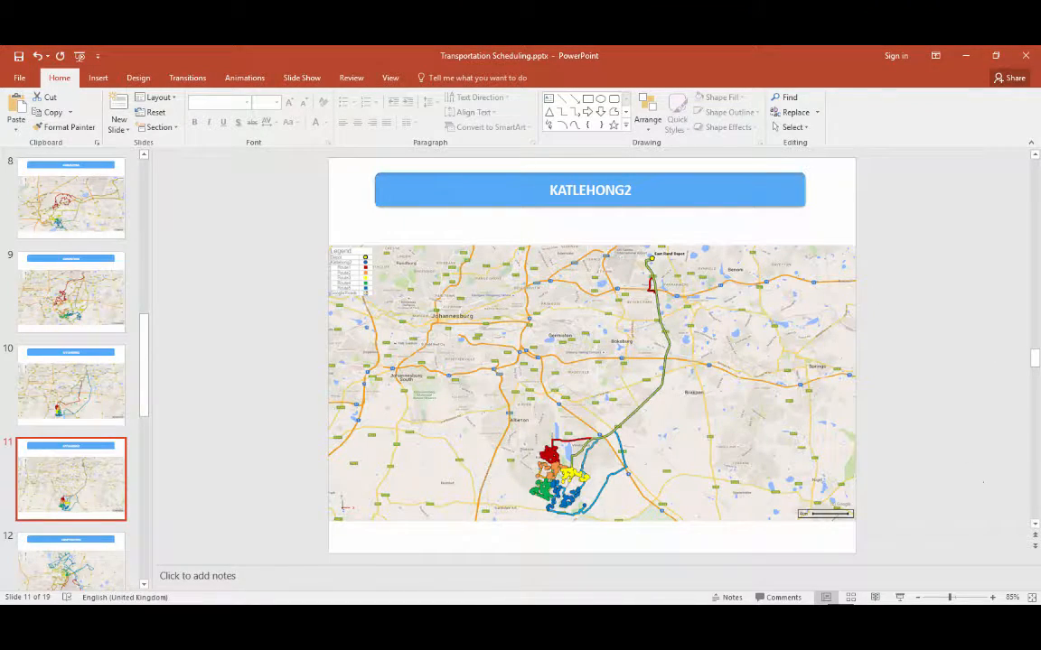
left_click(1035, 525)
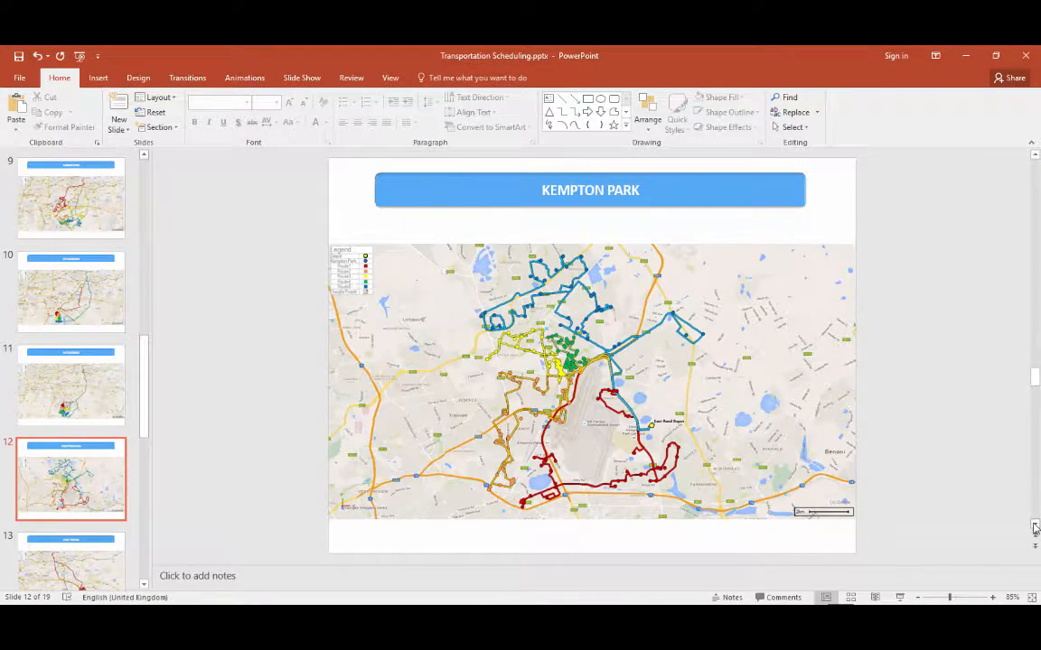
left_click(1035, 527)
left_click(1035, 526)
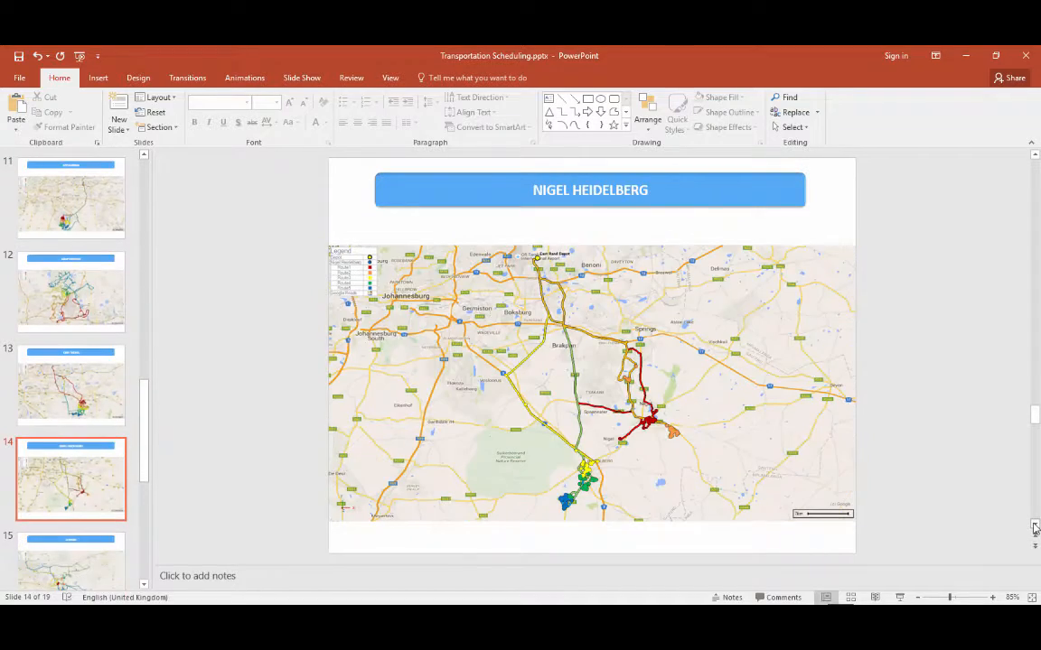
left_click(1035, 526)
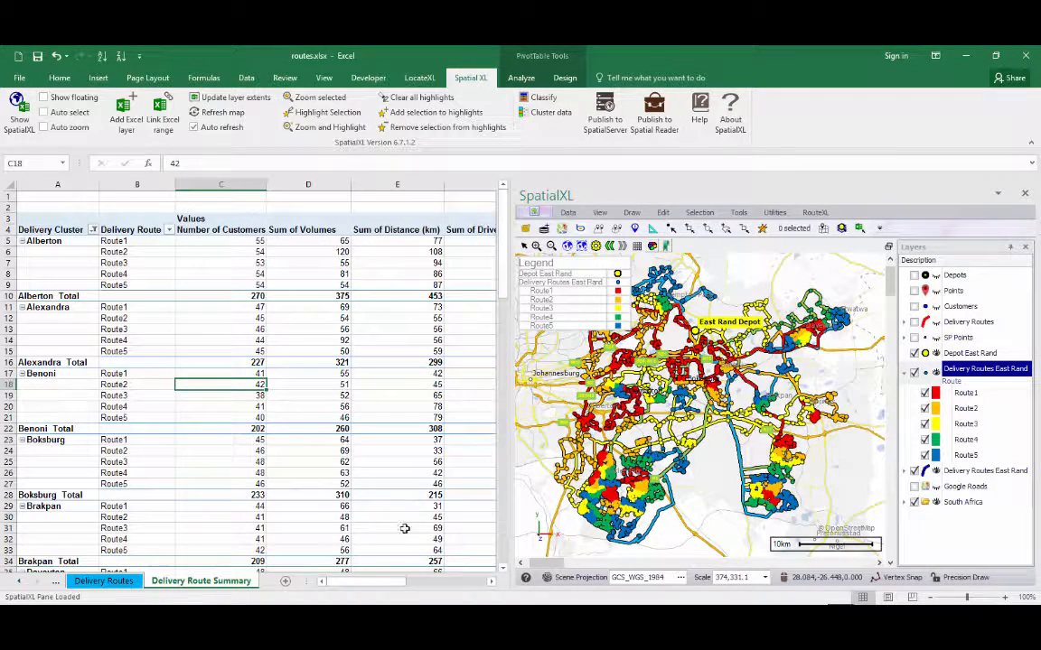
mouse_move(379, 585)
left_mouse_down()
mouse_move(438, 589)
mouse_move(380, 588)
left_mouse_up()
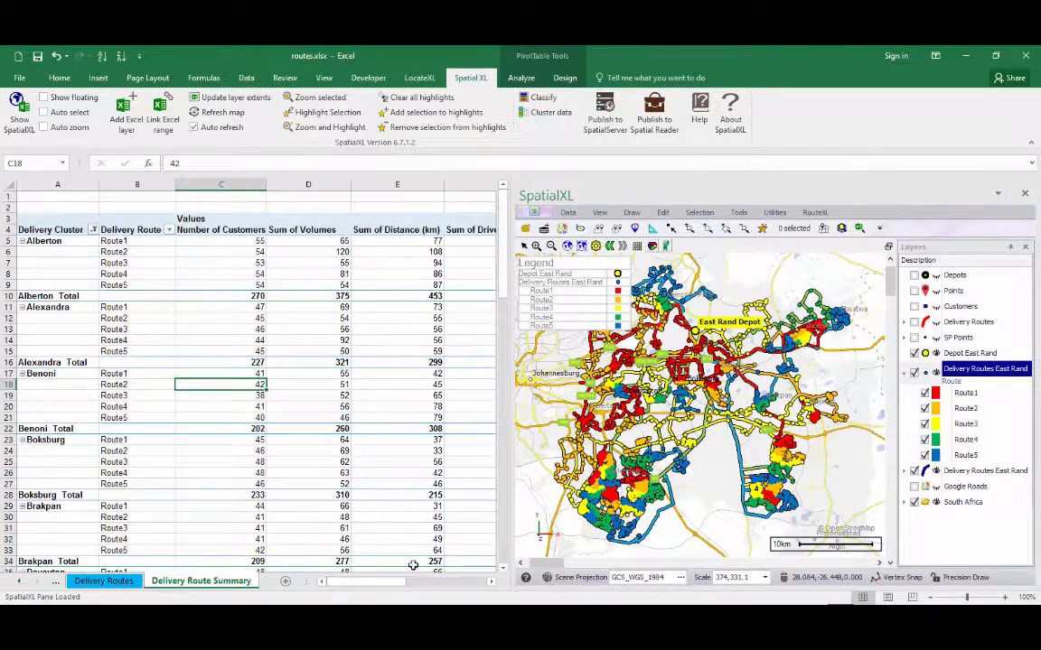